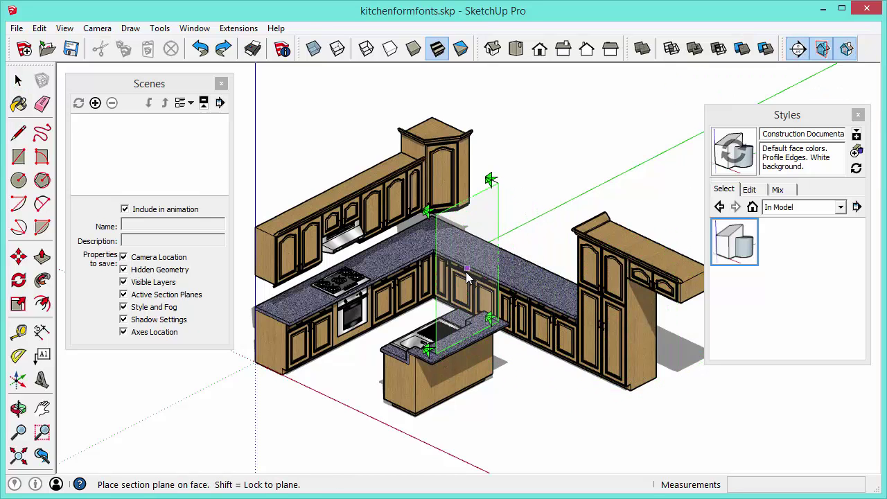
Step: Place a section plane across the kitchen facing the stove wall, and toggle the section plane display off and on
left_click(465, 274)
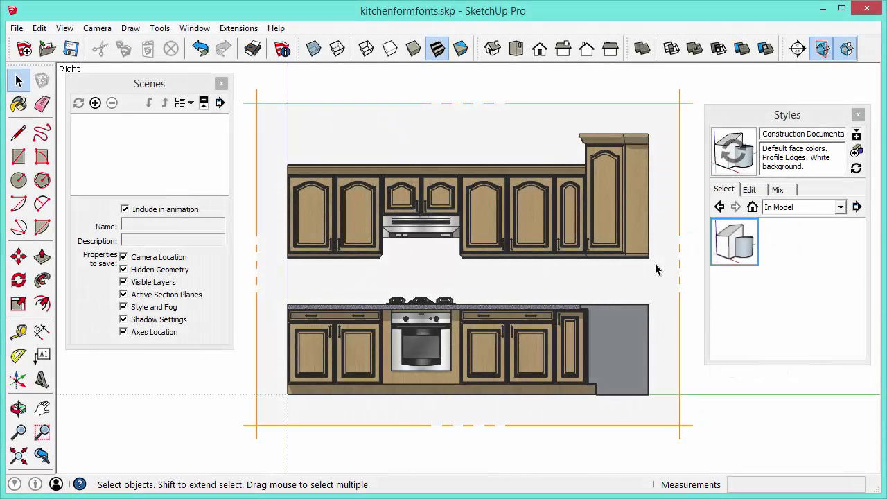
left_click(822, 50)
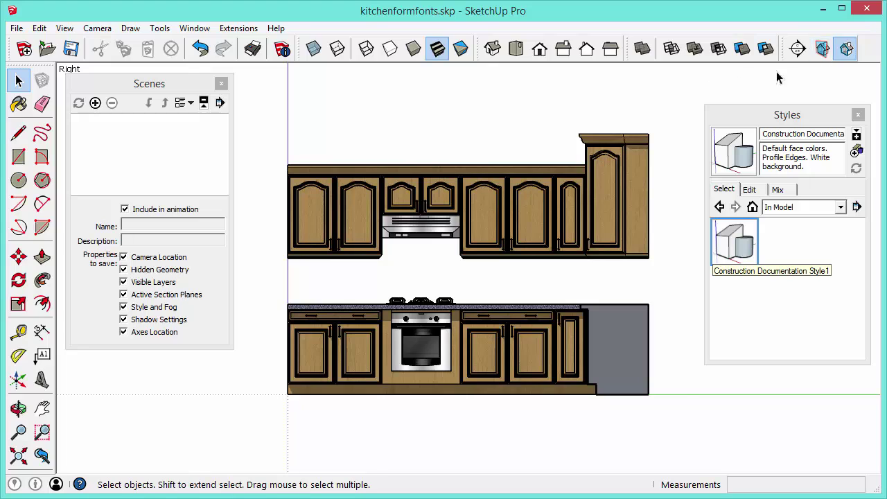
left_click(822, 50)
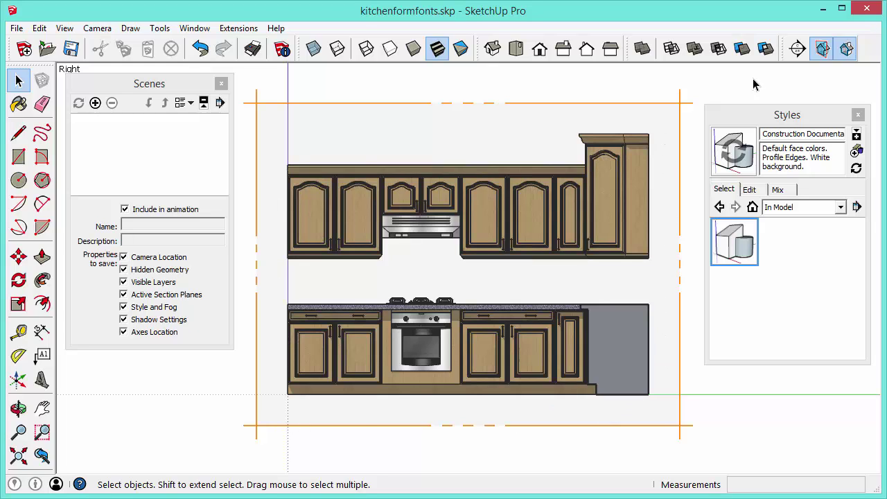
left_click(820, 50)
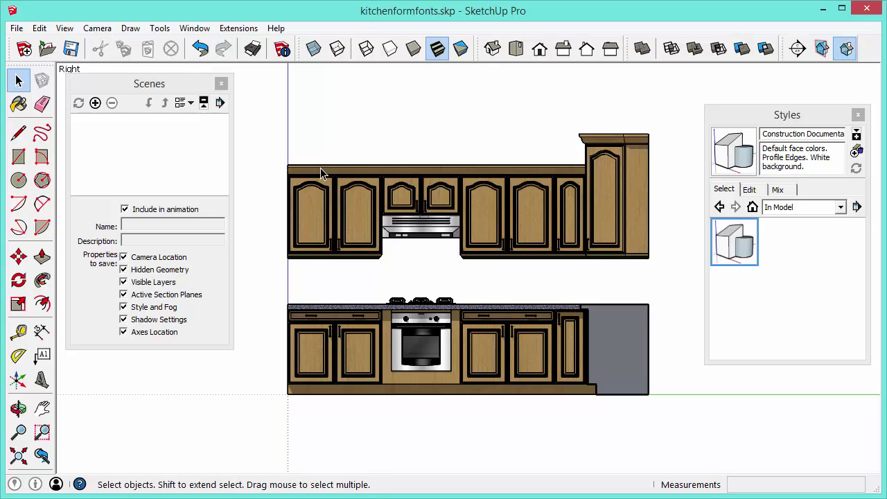
left_click(821, 49)
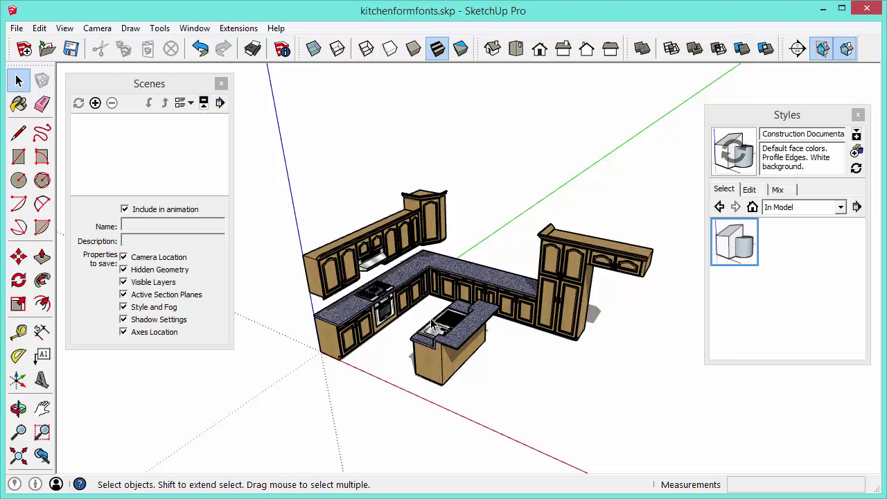
Step: Open the kitchen set 01 model page from the kitchen search results on the FormFonts website
scroll(434, 324, "up", 4)
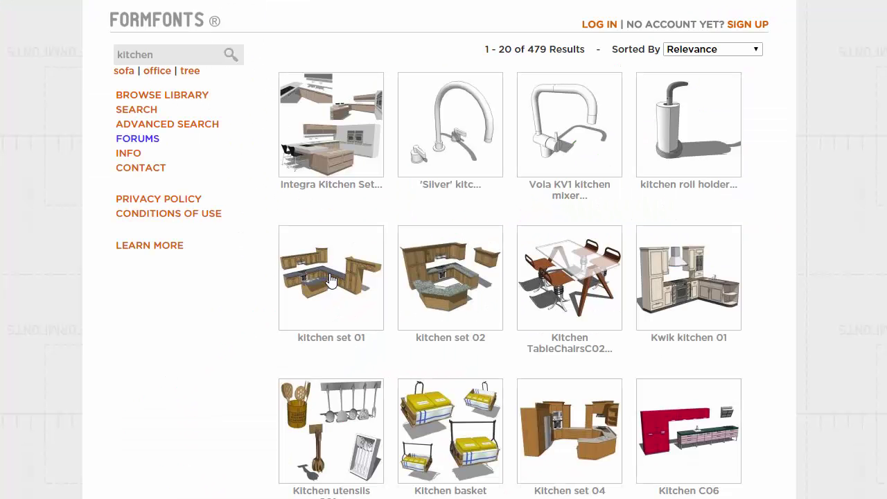
left_click(327, 277)
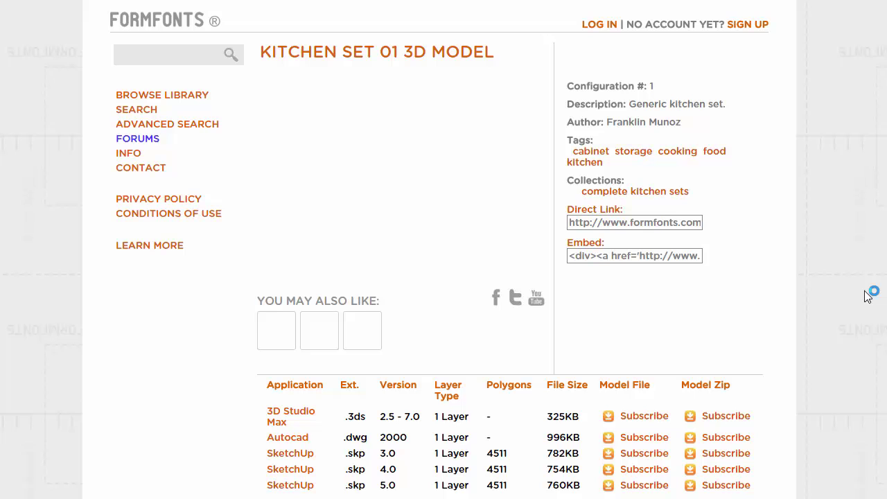
scroll(723, 422, "down", 2)
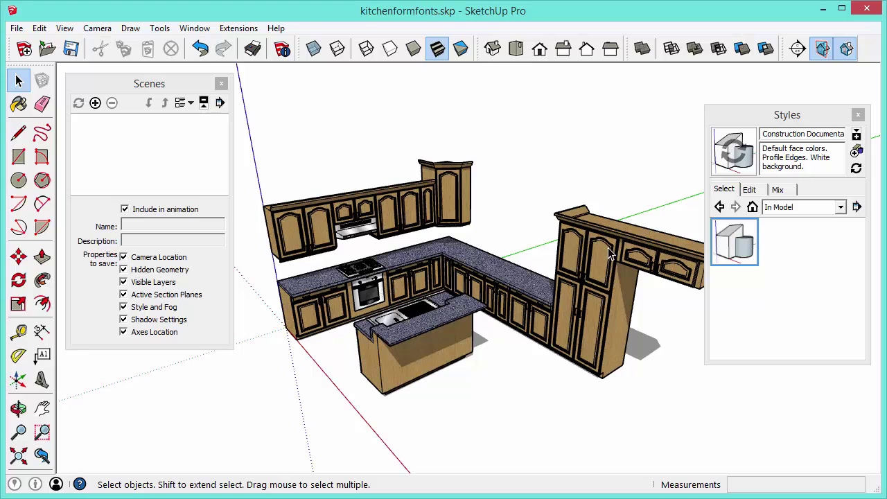
Step: Place a section plane parallel to the stove wall, cutting through the base cabinets near the kitchen's inner corner
right_click(801, 49)
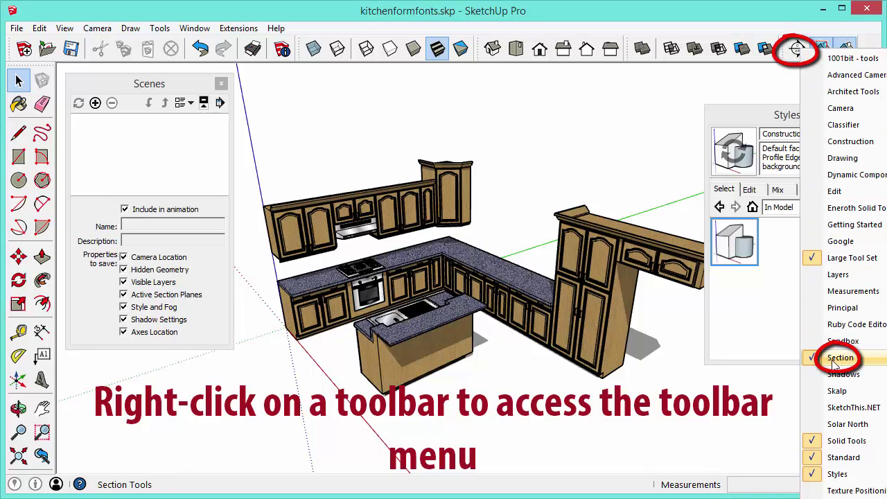
key("Escape")
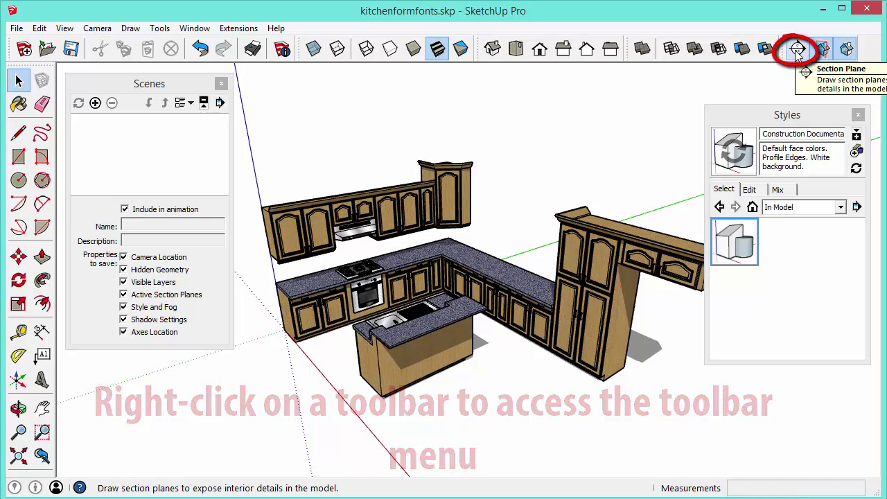
left_click(798, 49)
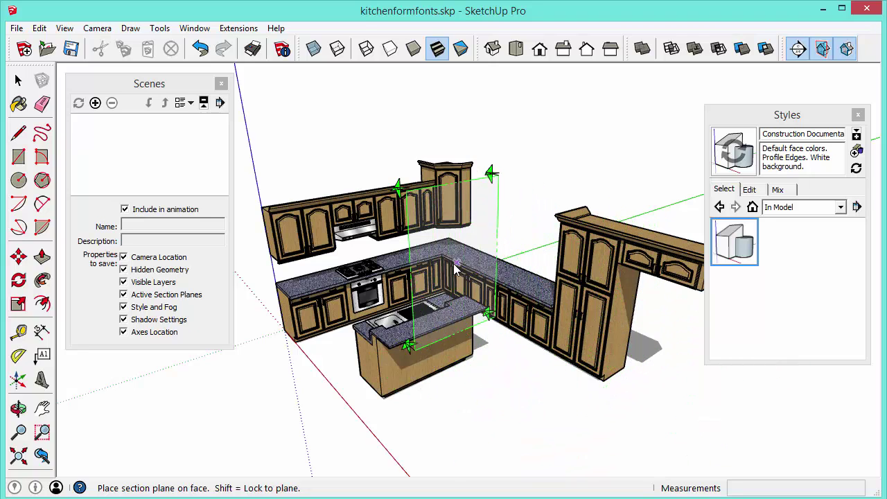
scroll(419, 262, "up", 2)
scroll(419, 263, "up", 5)
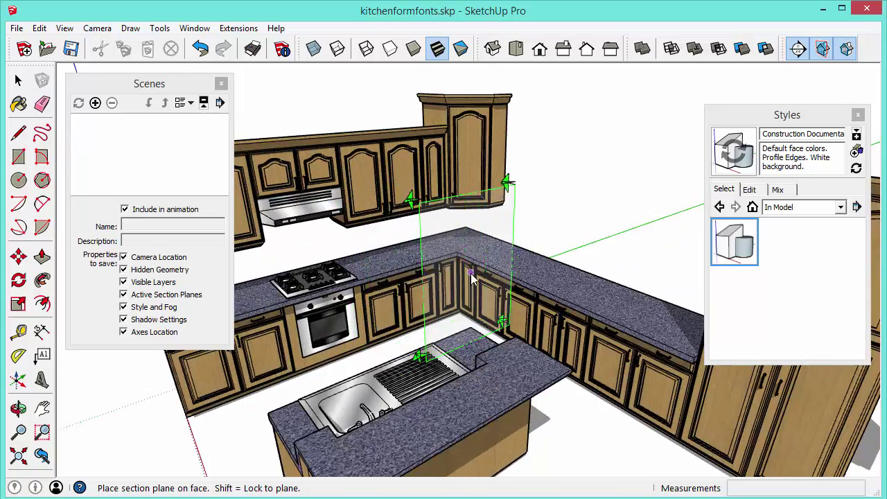
scroll(547, 290, "down", 3)
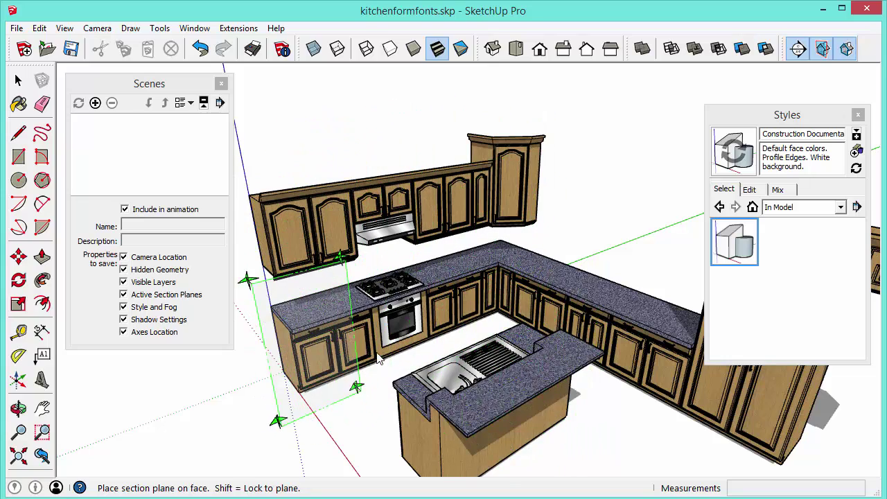
left_click(538, 279)
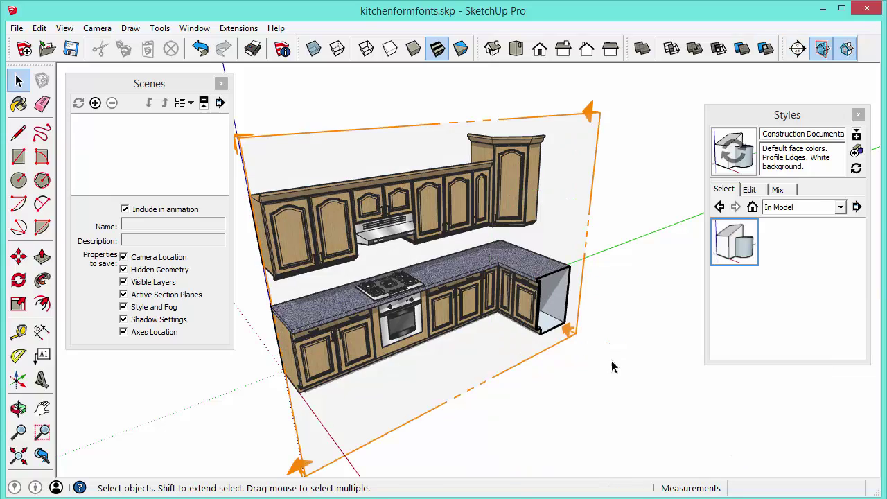
Step: Examine the cut kitchen from several sides, toggling the section plane display and the section cuts off and back on
middle_click_drag(611, 360, 608, 381)
scroll(610, 375, "down", 2)
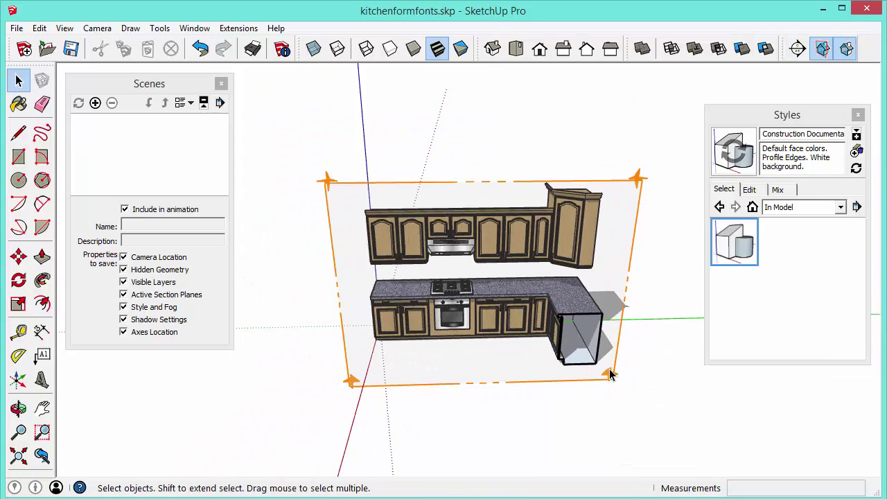
middle_click_drag(565, 359, 512, 338)
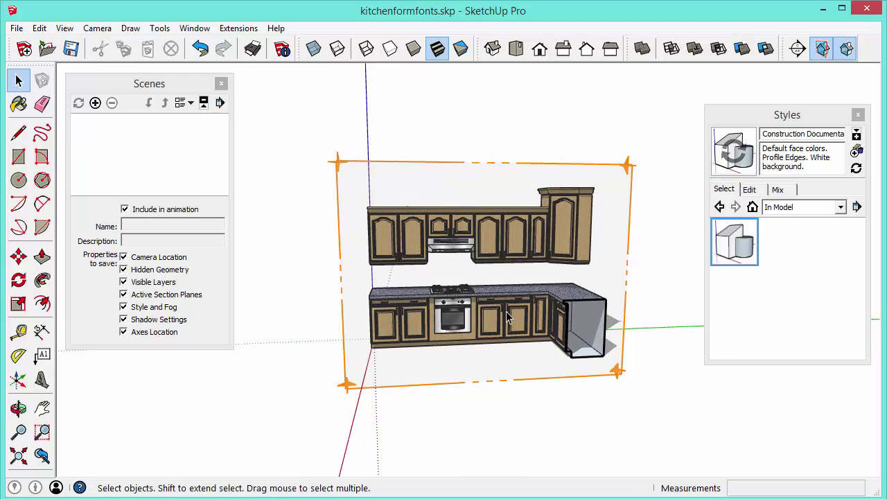
middle_click_drag(440, 358, 642, 414)
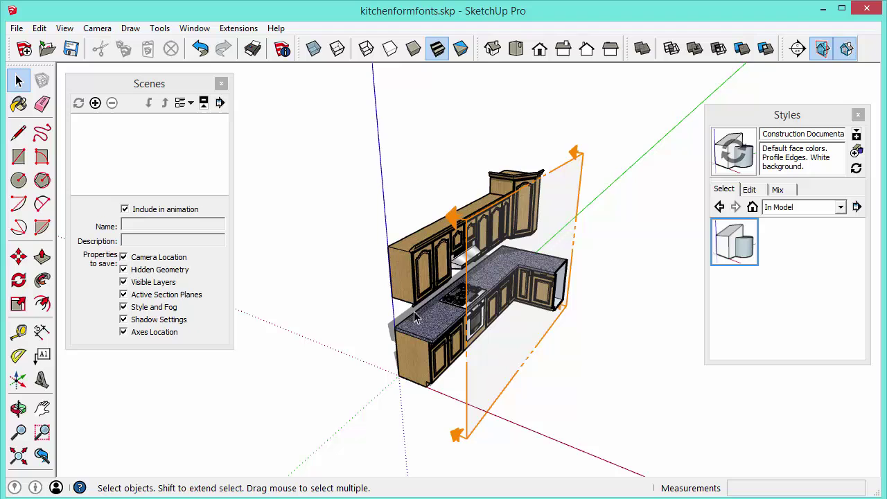
middle_click_drag(608, 372, 371, 325)
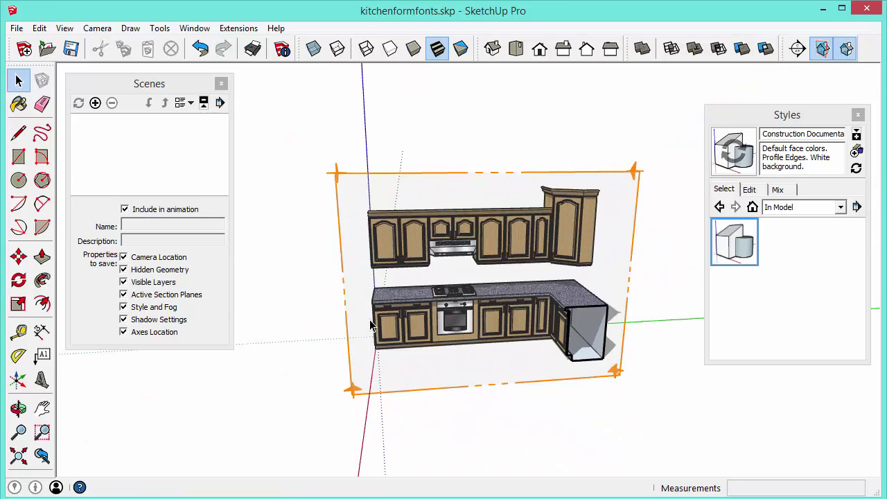
left_click(823, 51)
left_click(826, 52)
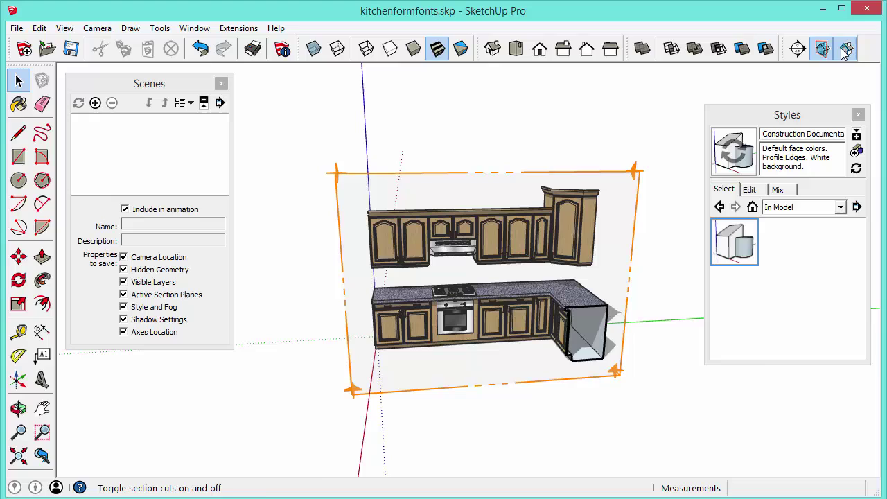
left_click(846, 51)
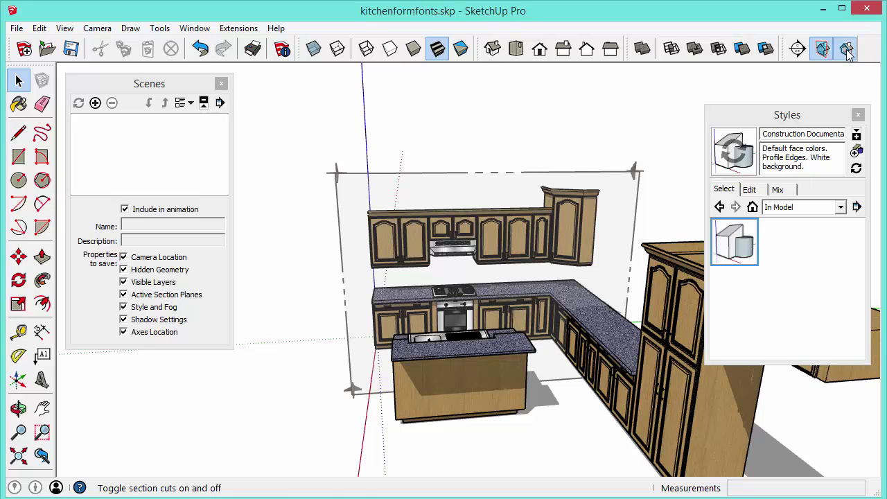
left_click(846, 49)
Step: Select the section plane in front of the stove wall and deactivate its Active Cut
middle_click_drag(555, 177, 616, 247)
left_click(617, 183)
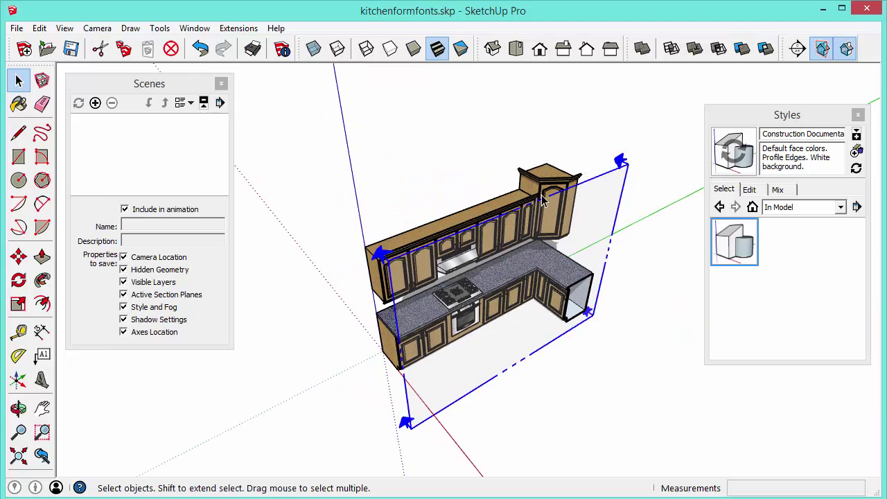
right_click(606, 182)
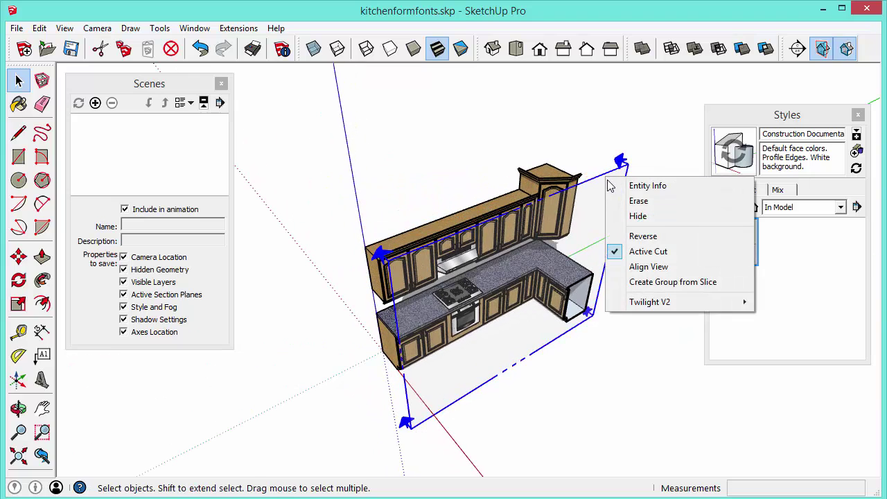
left_click(660, 256)
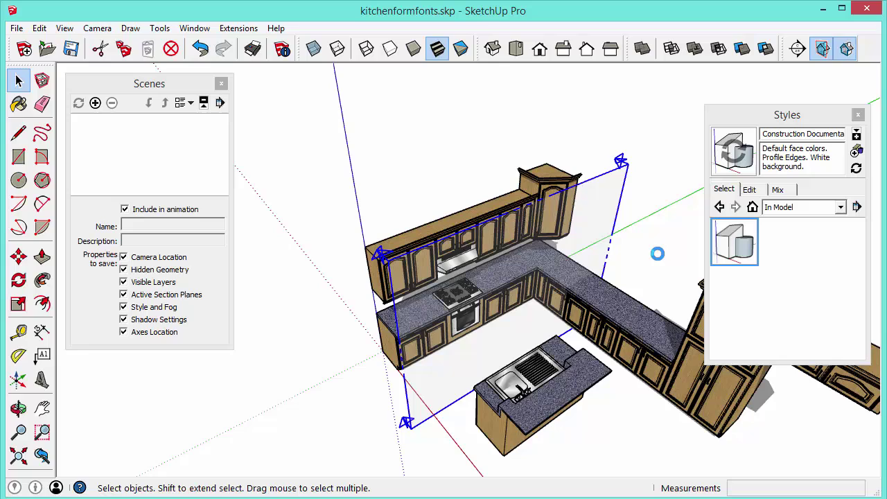
left_click(658, 254)
scroll(382, 253, "down", 3)
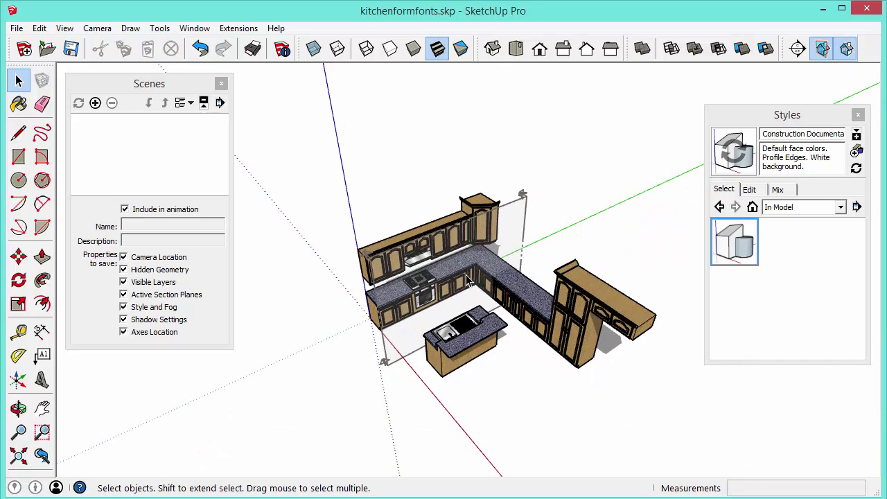
Step: Place a second section plane perpendicular to the first, cutting the stove wall cabinets near the corner, and inspect the cut
left_click(798, 50)
middle_click_drag(654, 74, 409, 253)
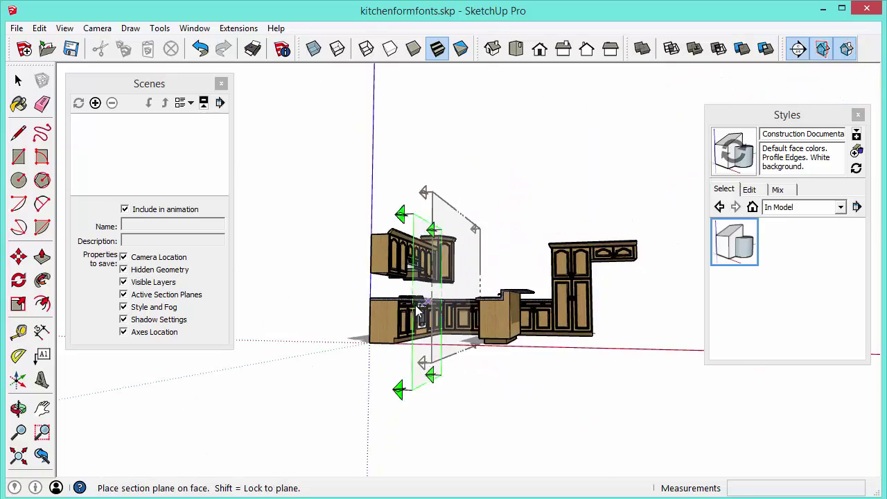
scroll(405, 330, "up", 3)
scroll(405, 330, "up", 2)
middle_click_drag(382, 325, 357, 353)
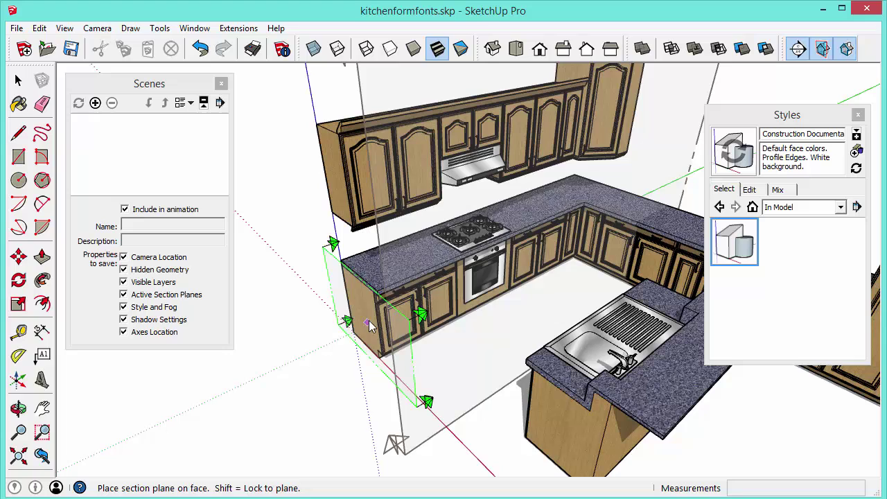
left_click(548, 227)
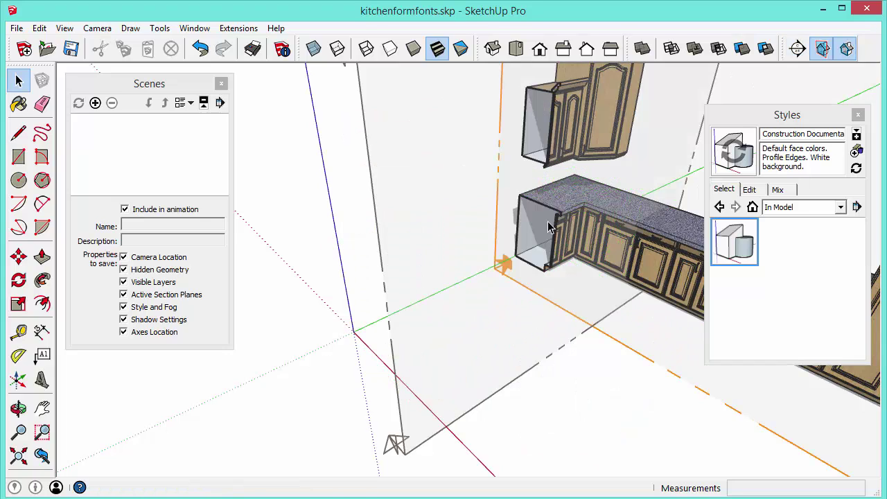
scroll(283, 307, "down", 5)
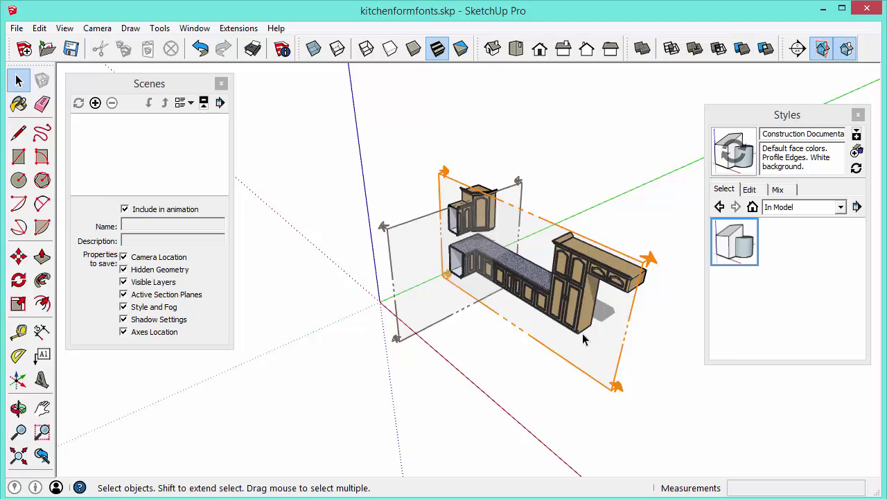
scroll(585, 338, "up", 3)
scroll(582, 336, "up", 1)
middle_click_drag(493, 318, 659, 333)
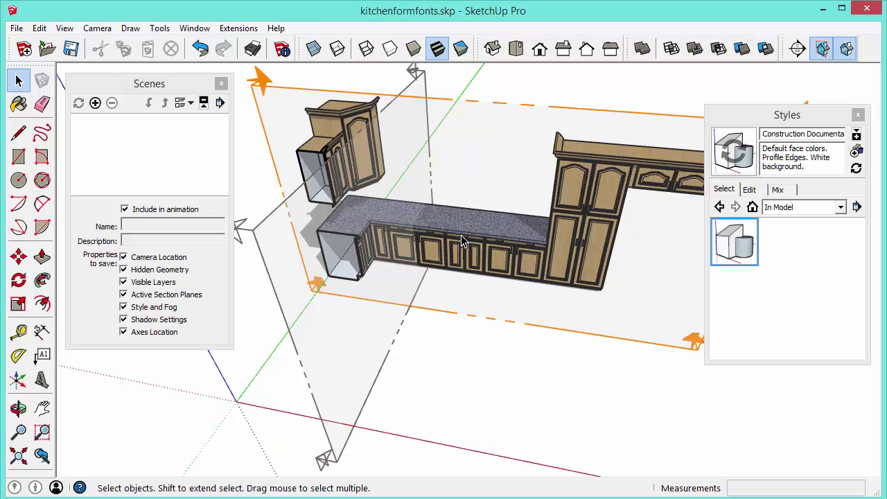
scroll(539, 344, "down", 3)
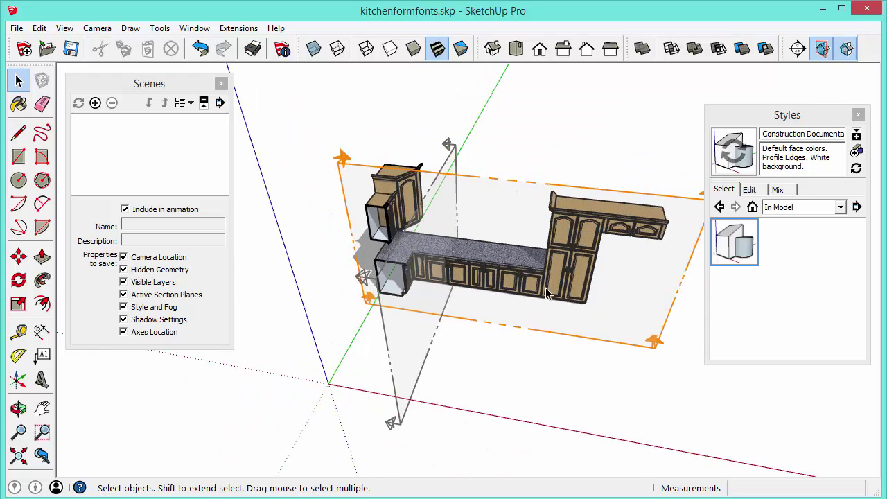
middle_click_drag(570, 298, 430, 280)
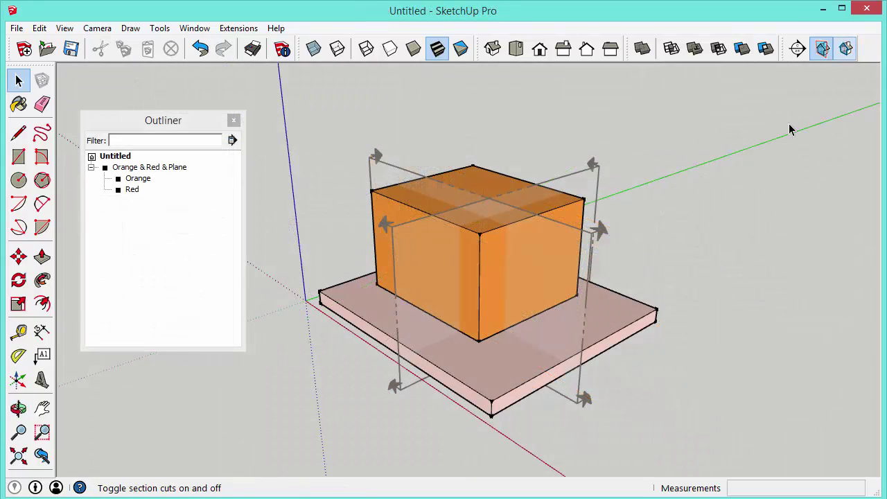
Step: In the orange box model, turn the section cuts on and back off
left_click(846, 50)
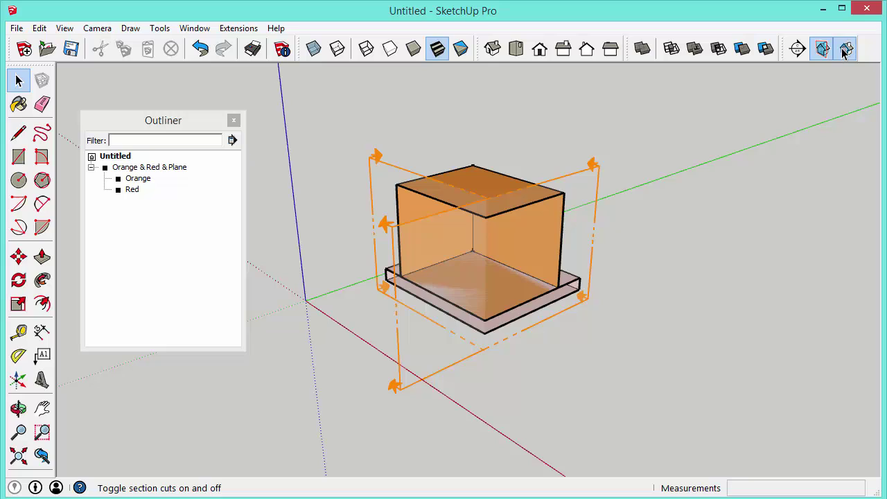
left_click(847, 50)
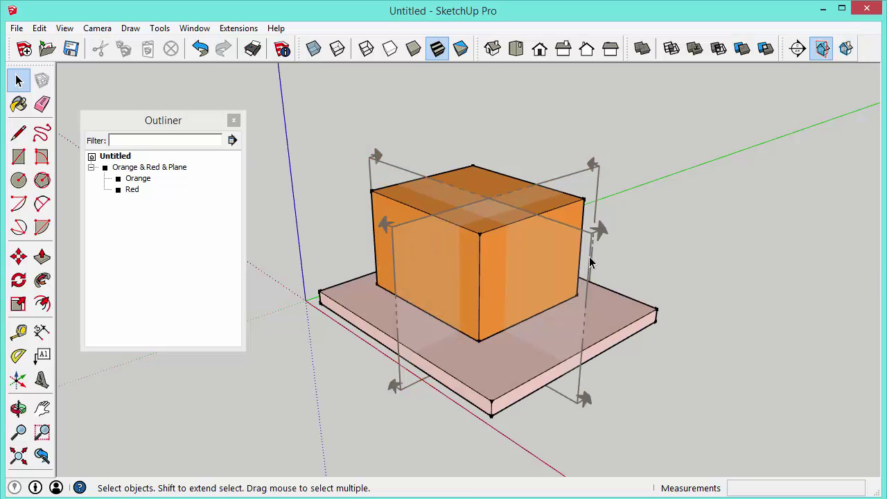
Step: Select the section plane outside the group, and open the Orange & Red & Plane group for editing
left_click(589, 262)
left_click(599, 177)
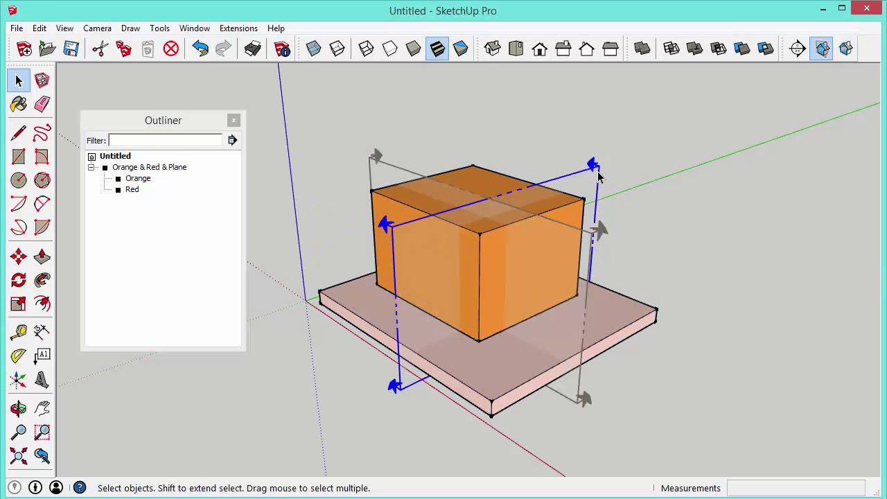
left_click(514, 350)
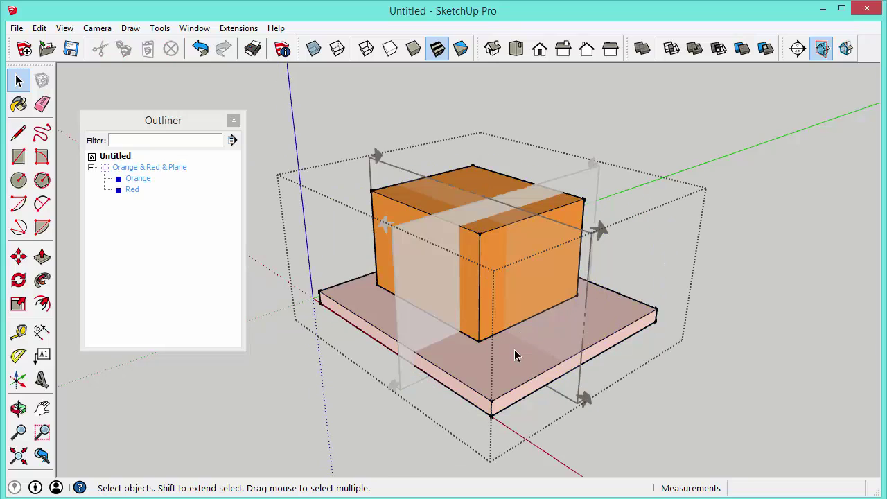
Step: Select the section plane inside the Orange & Red & Plane group and turn the section cuts on
left_click(586, 255)
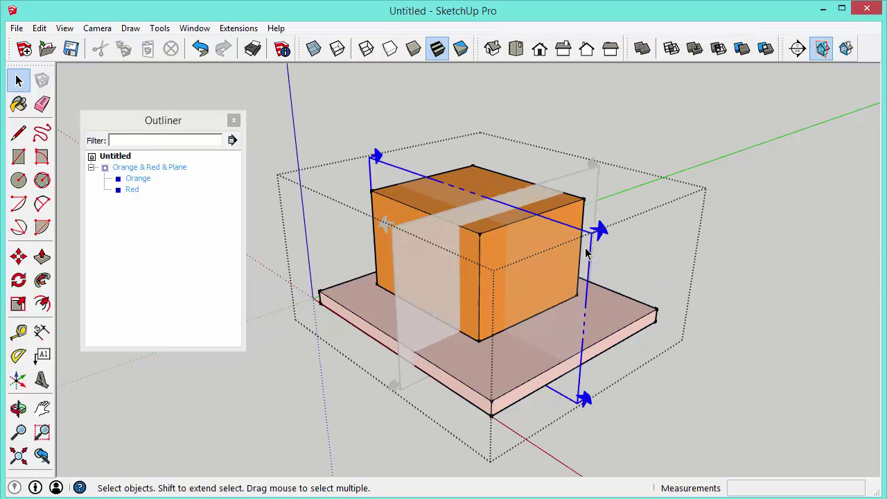
left_click(846, 49)
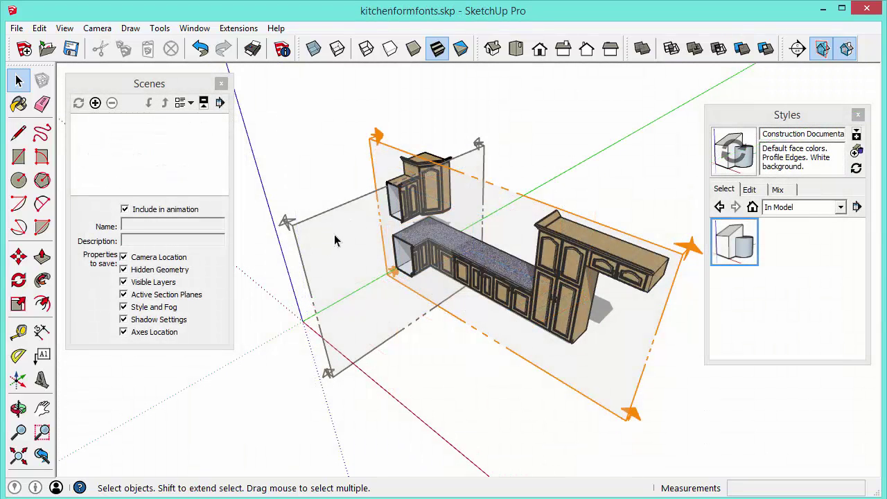
Step: In the kitchen model, select the section plane in front of the stove wall and make it the Active Cut
left_click(337, 221)
right_click(339, 224)
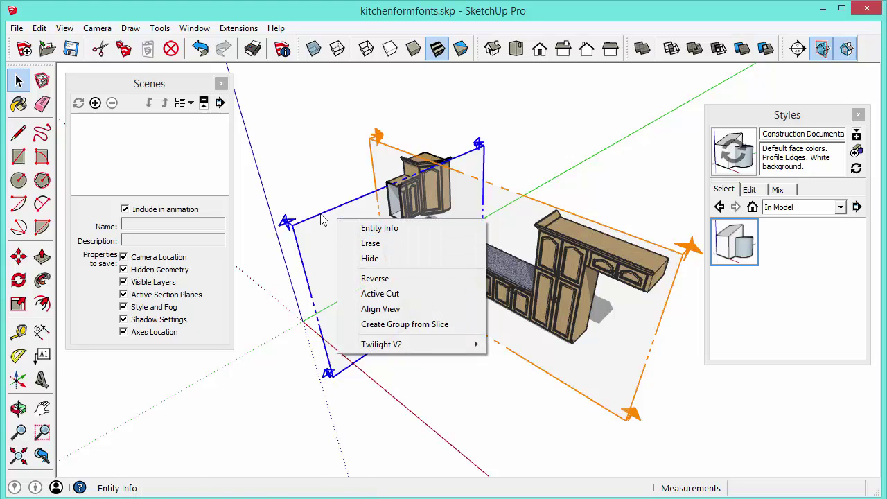
right_click(323, 218)
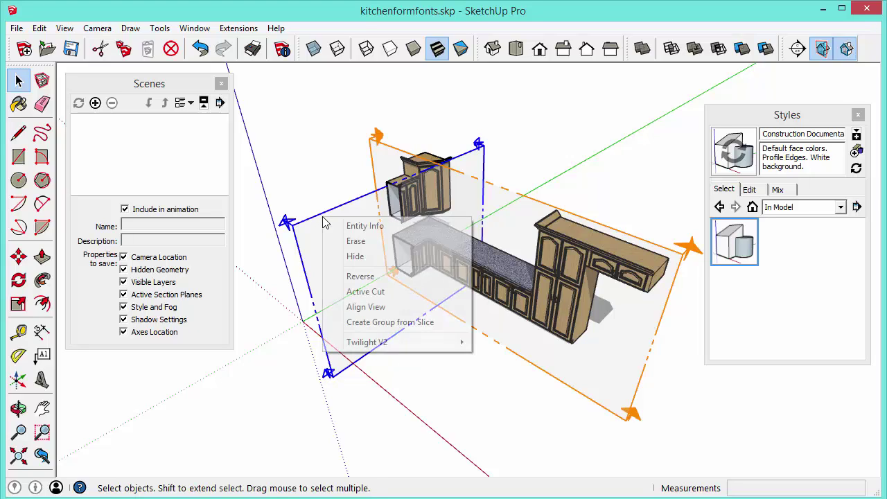
left_click(369, 296)
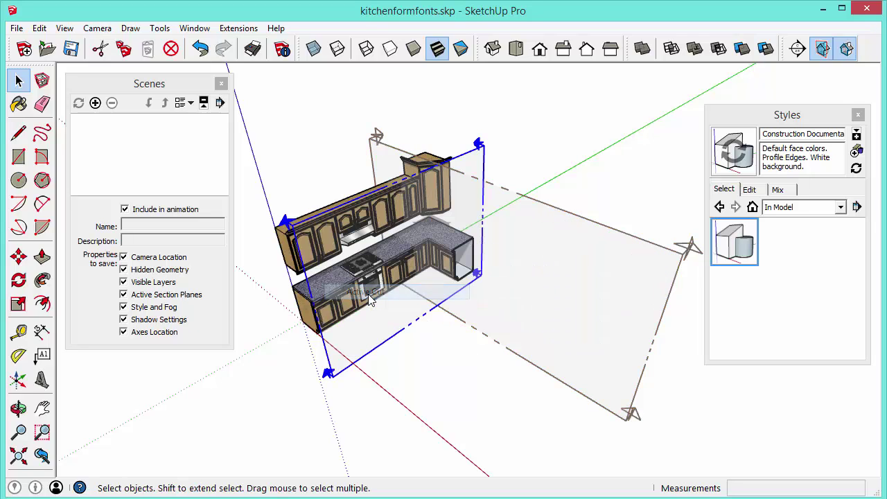
Step: Align the view to the stove wall's section plane and set the camera to Parallel Projection
right_click(481, 152)
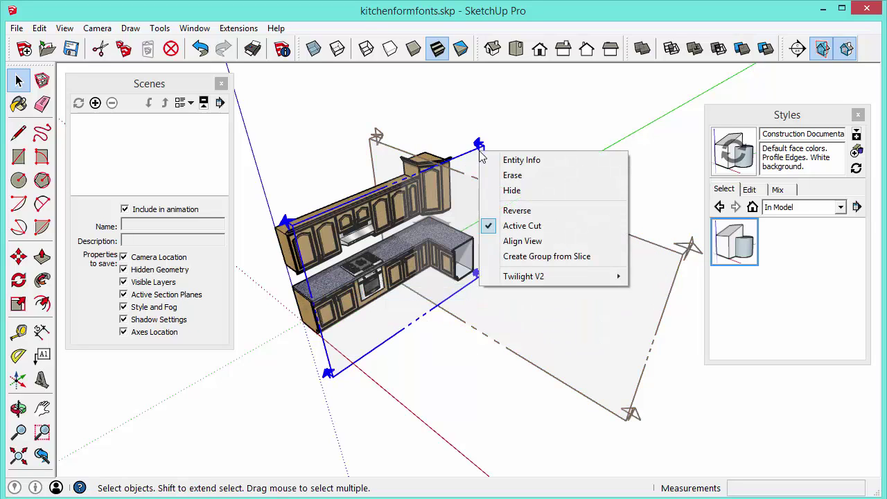
left_click(512, 242)
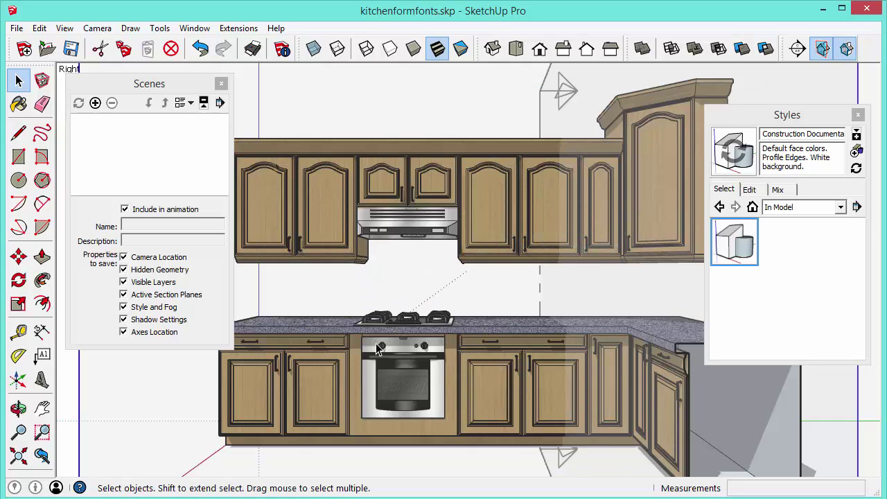
scroll(419, 335, "down", 3)
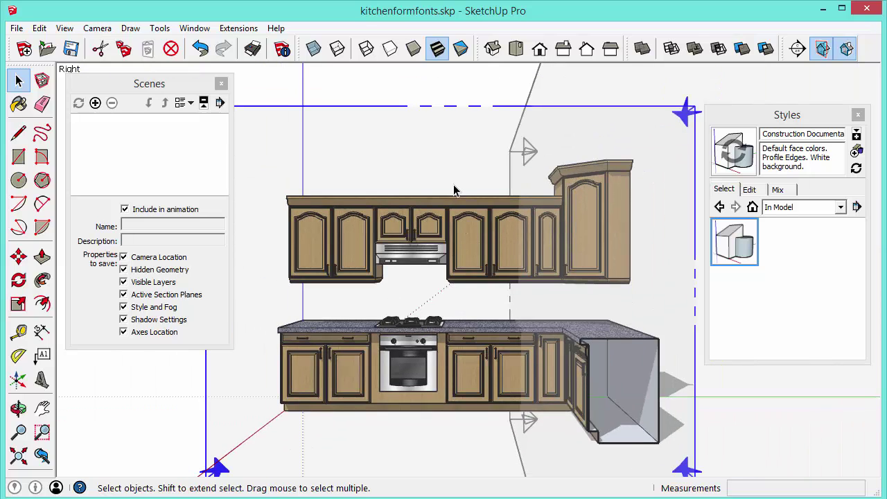
left_click(97, 28)
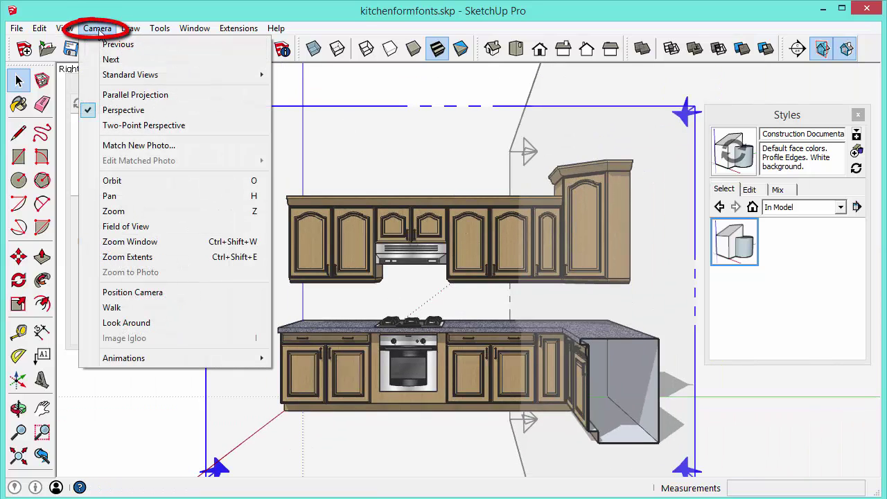
left_click(122, 96)
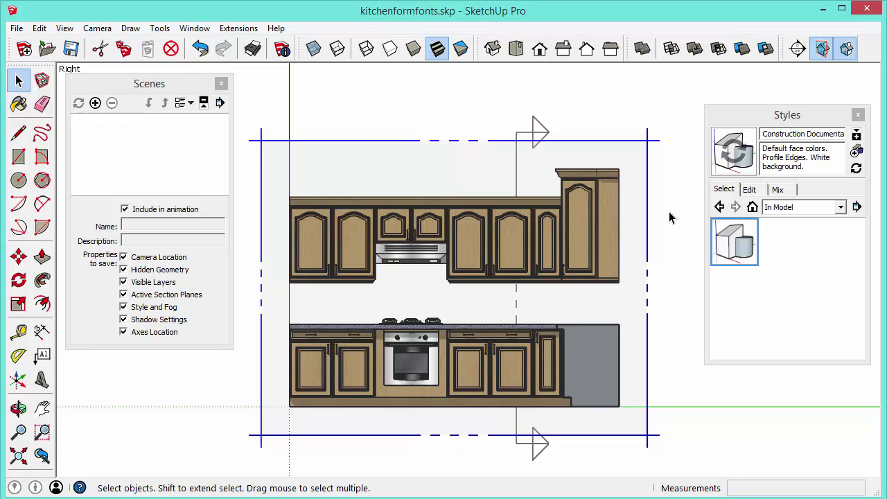
Step: Hide the section planes in the aligned elevation and show them again
left_click(823, 49)
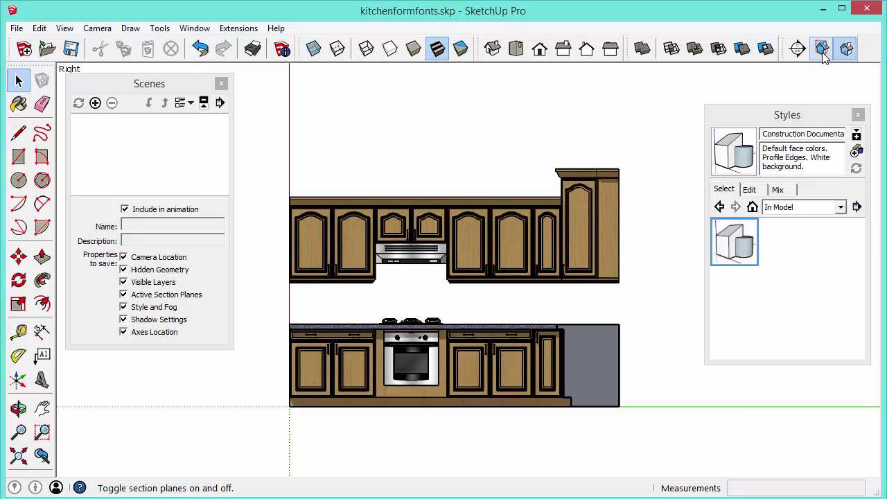
left_click(822, 49)
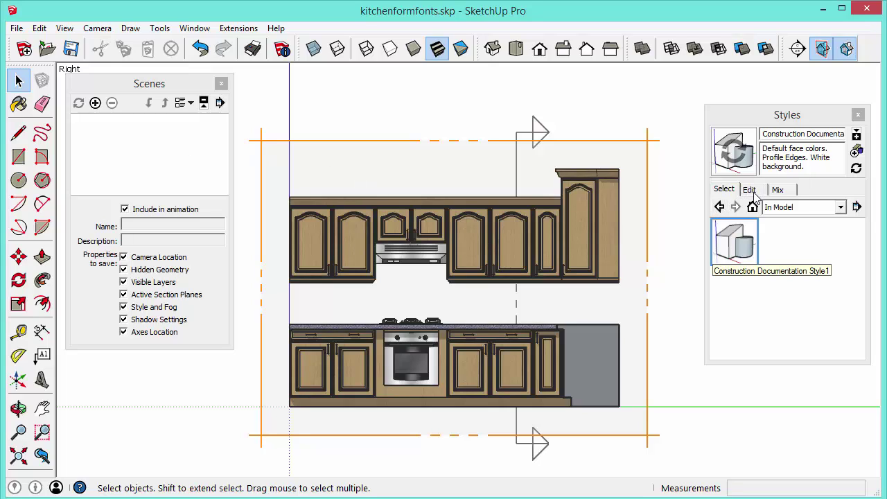
Step: From the Default Styles collection, try the 3D Printing Style and apply the Construction Documentation Style
left_click(841, 207)
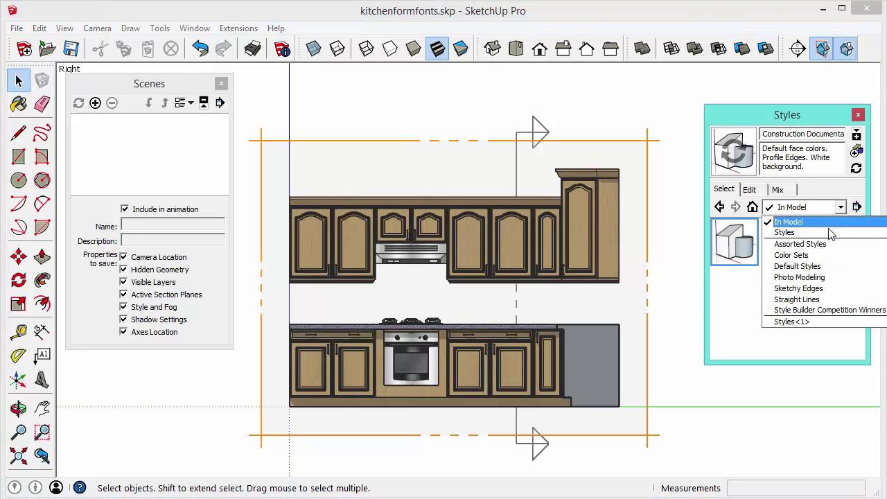
left_click(796, 270)
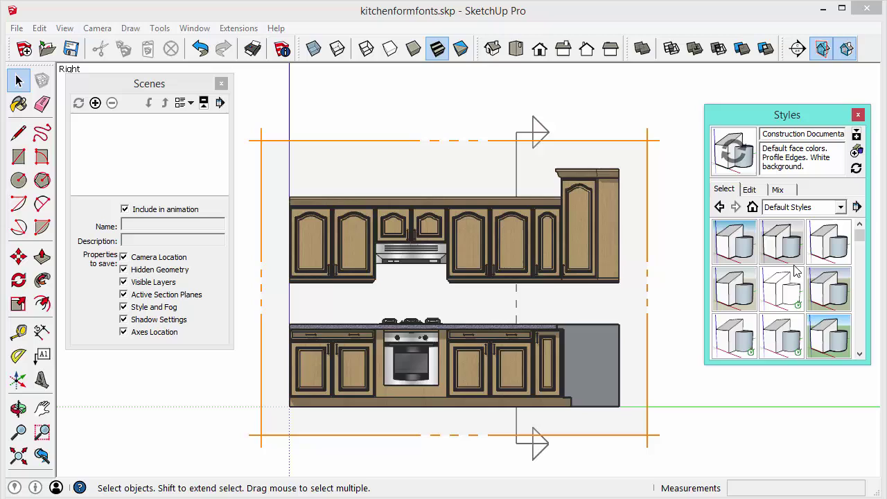
left_click(839, 257)
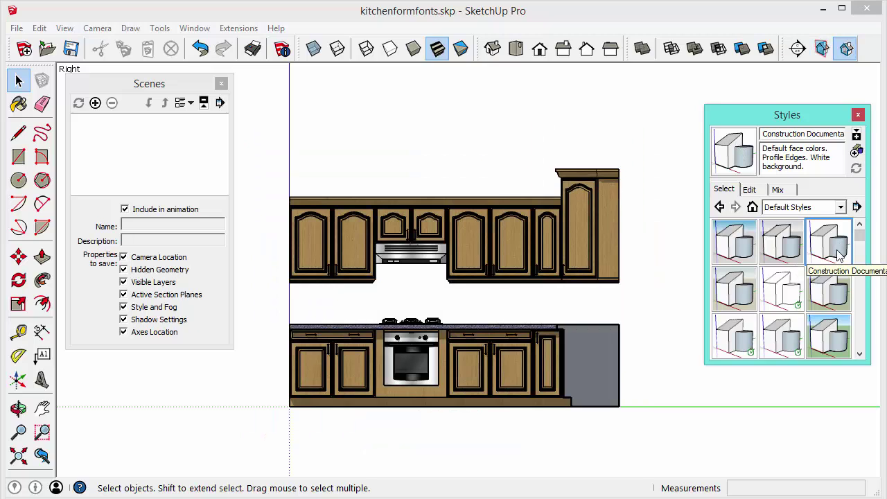
left_click(768, 251)
left_click(742, 251)
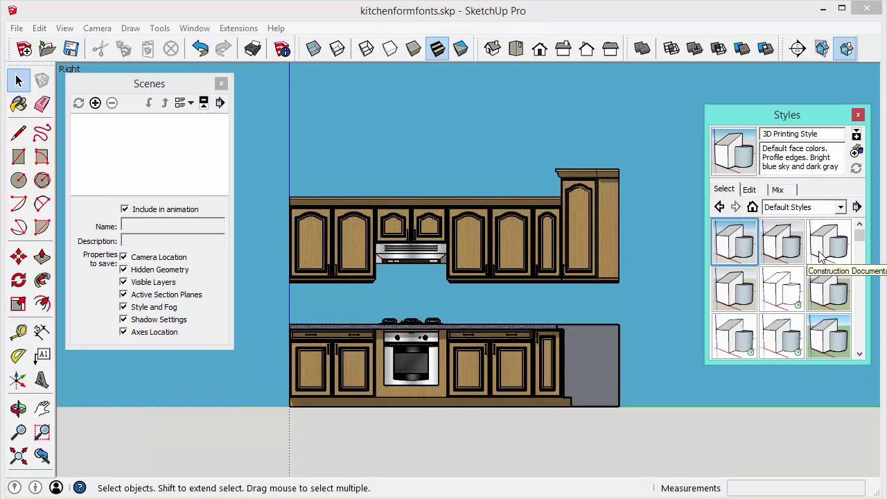
left_click(824, 253)
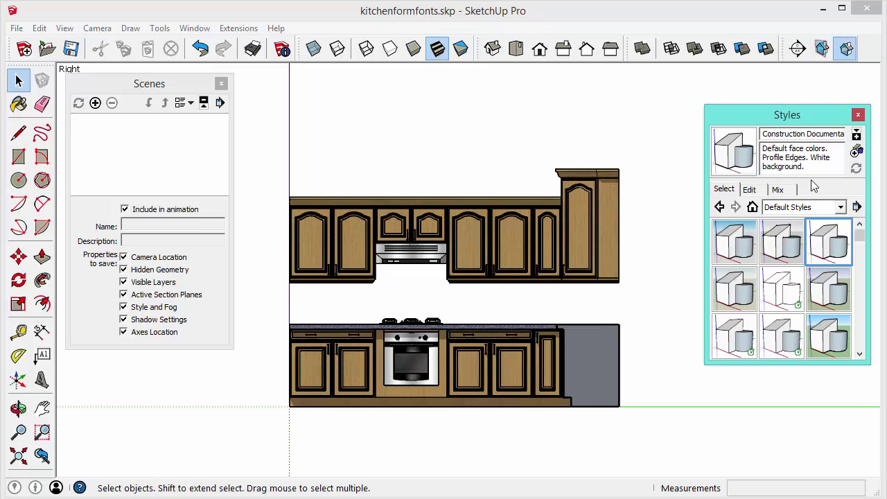
Step: In the current style's modeling settings, switch Section Planes on and off twice
left_click(752, 193)
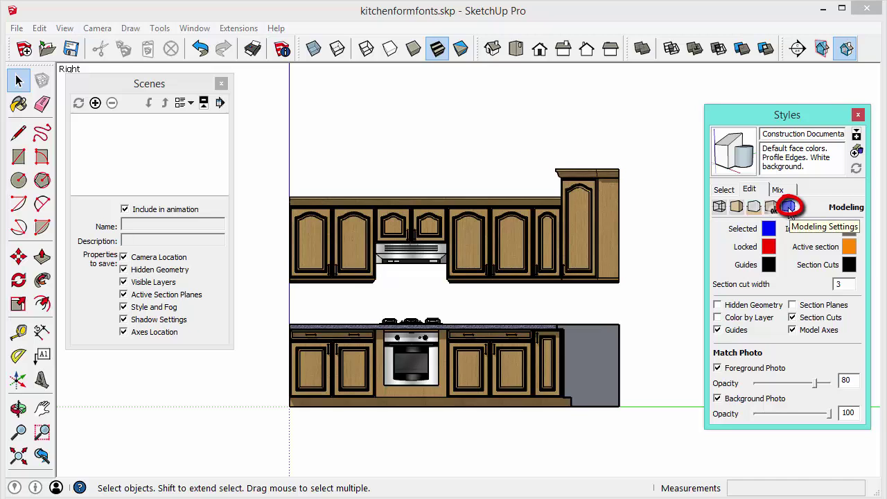
left_click(793, 305)
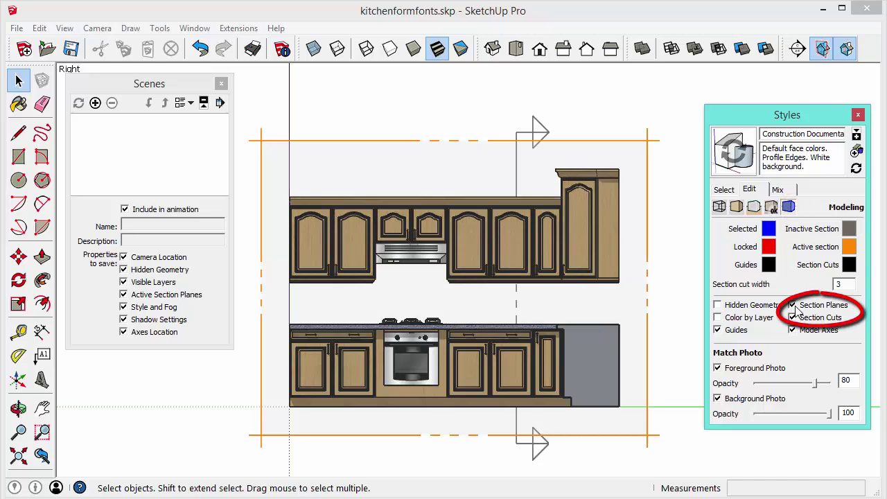
left_click(793, 306)
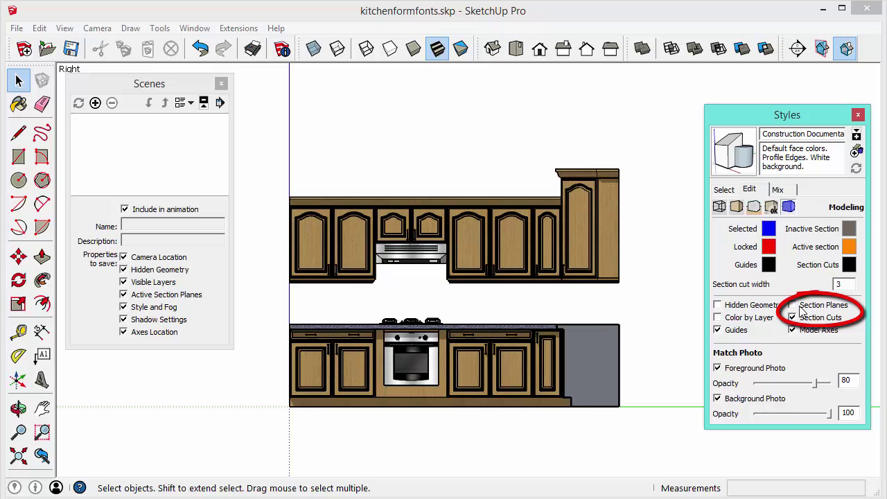
left_click(793, 306)
left_click(794, 306)
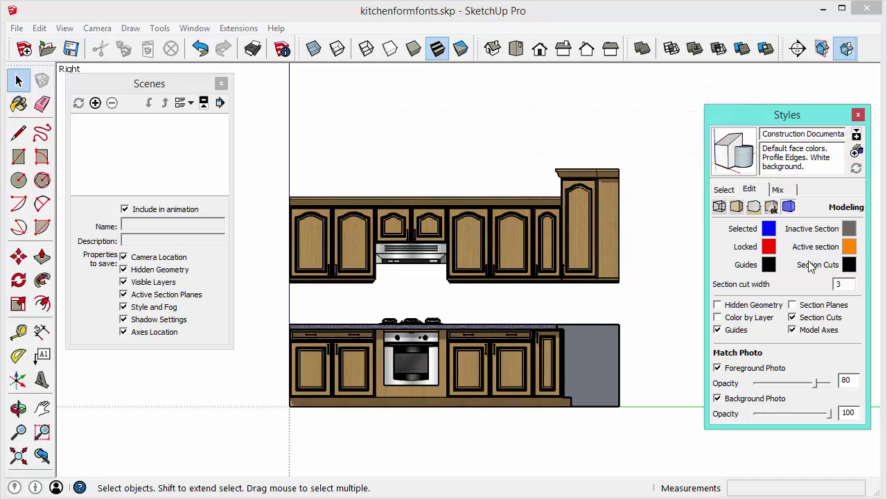
Step: Return to the Default Styles collection and reapply the Construction Documentation Style
left_click(726, 190)
left_click(841, 208)
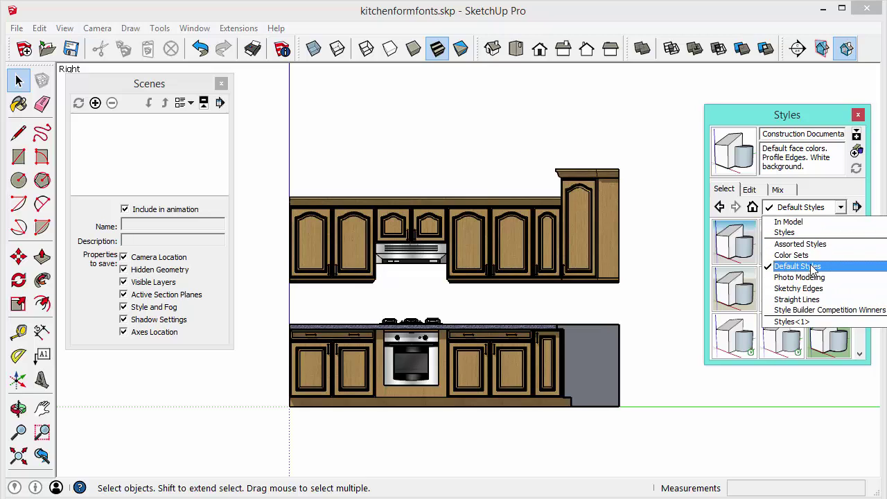
left_click(833, 197)
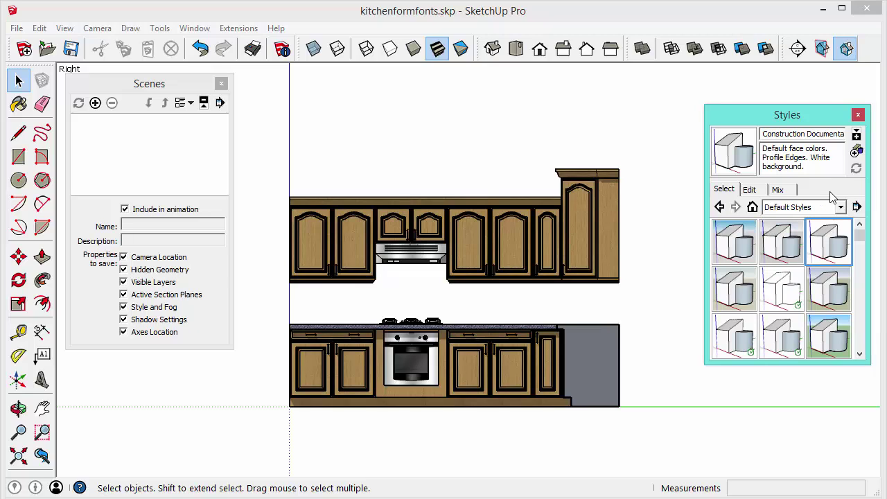
left_click(833, 251)
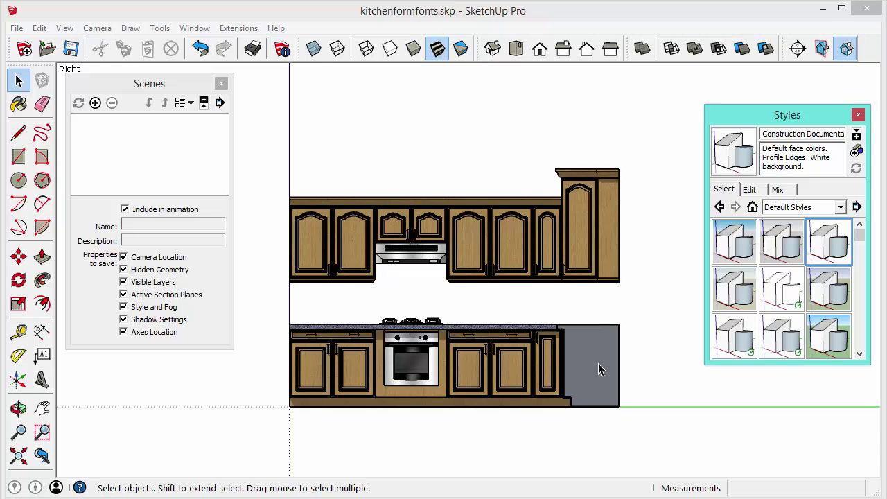
Step: Select the base cabinets and examine the cut area at the corner of the elevation up close
left_click(578, 389)
scroll(589, 367, "up", 5)
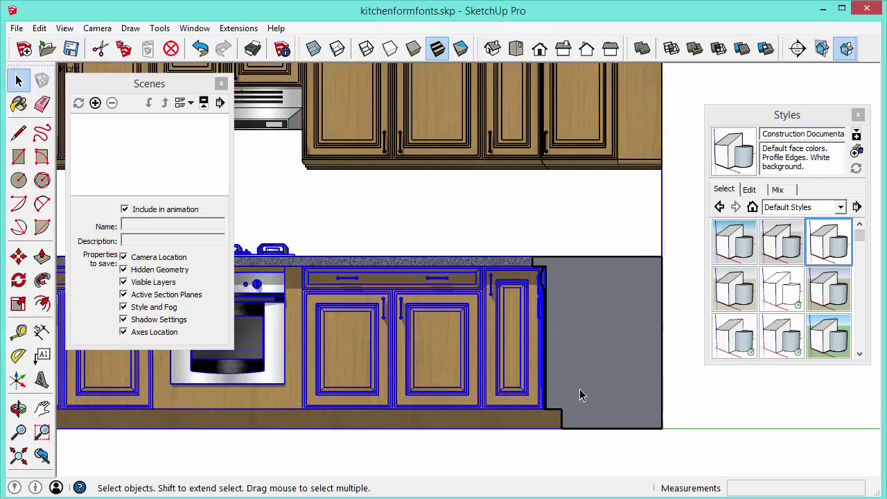
scroll(462, 323, "down", 3)
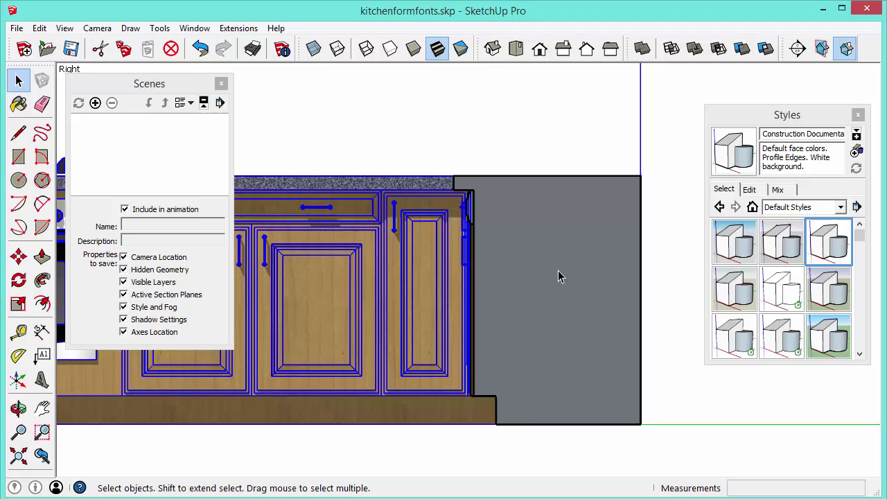
scroll(636, 313, "down", 6)
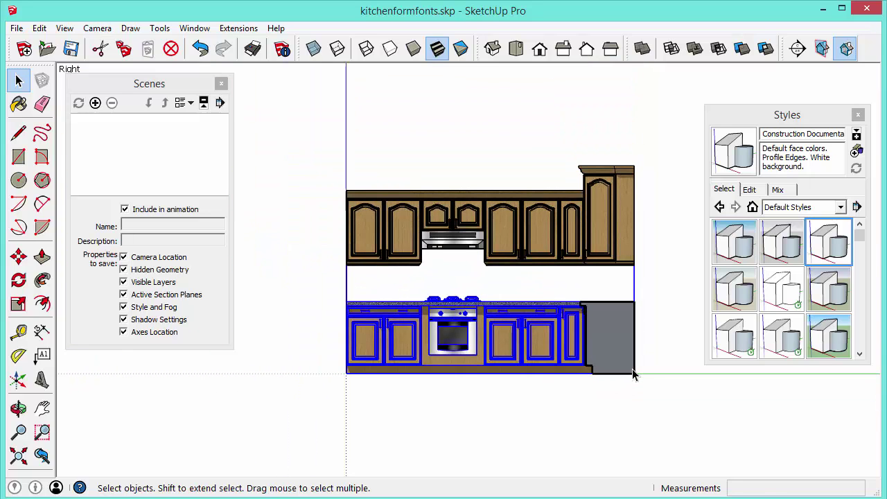
Step: Deselect the base cabinets and add a new scene of the stove wall section elevation
left_click(639, 330)
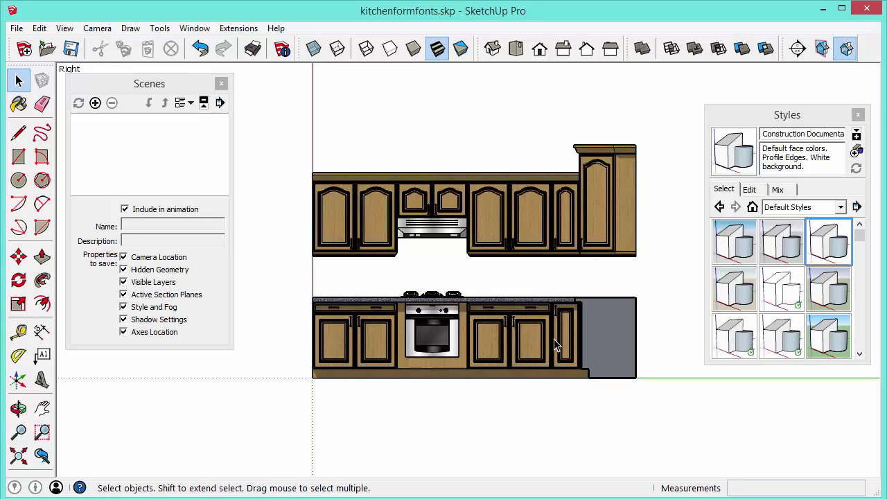
left_click(94, 103)
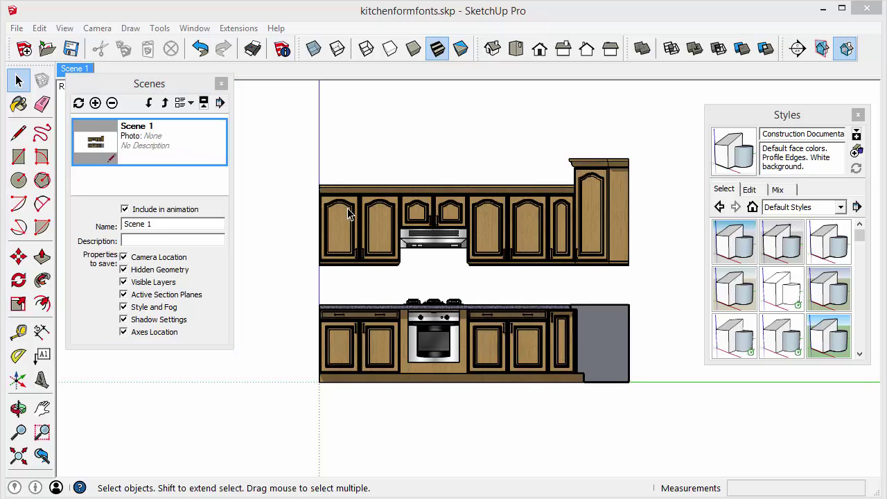
Step: Show the section planes in a 3D view and make the inactive plane perpendicular to the stove wall's plane the Active Cut
key("o")
left_click_drag(339, 209, 564, 371)
key("space")
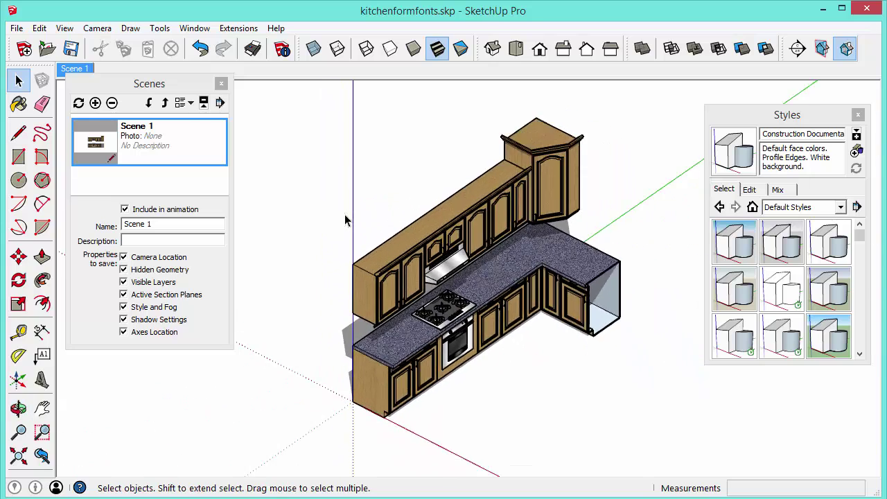
left_click(820, 54)
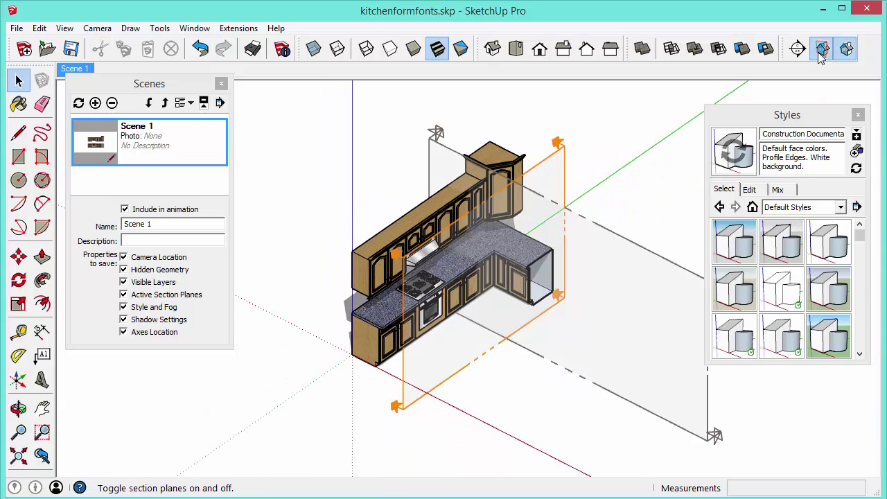
left_click(595, 225)
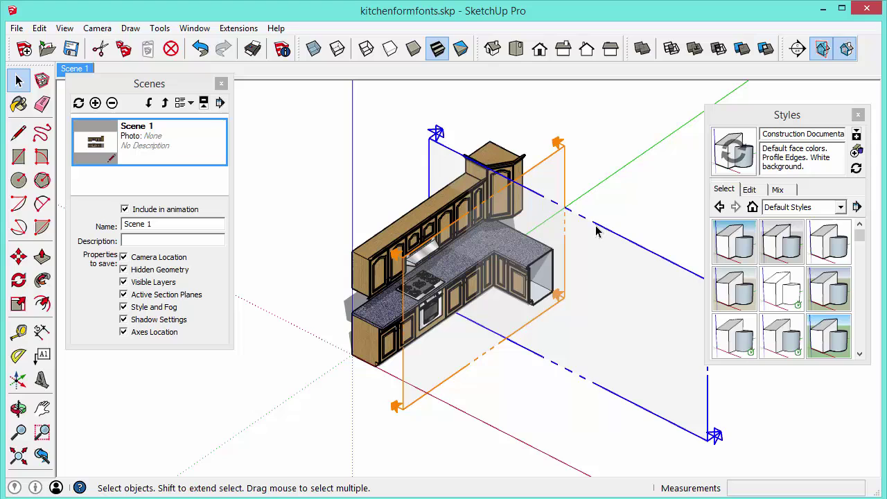
right_click(590, 222)
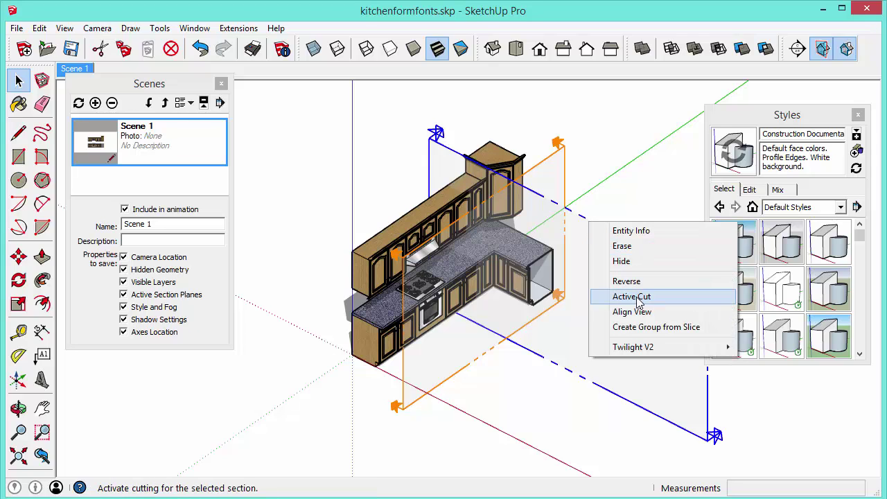
left_click(638, 298)
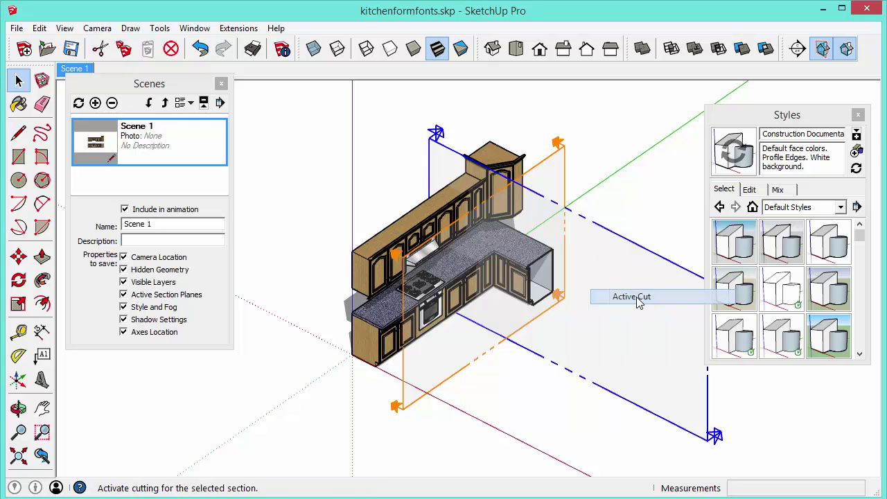
Step: Align the view to the active section plane and apply the Construction Documentation Style to hide the section planes
right_click(582, 224)
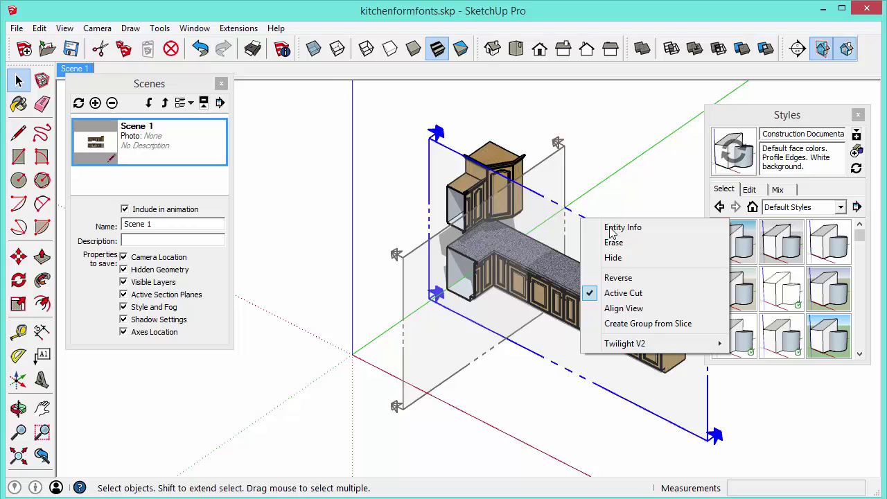
left_click(635, 309)
scroll(385, 269, "up", 3)
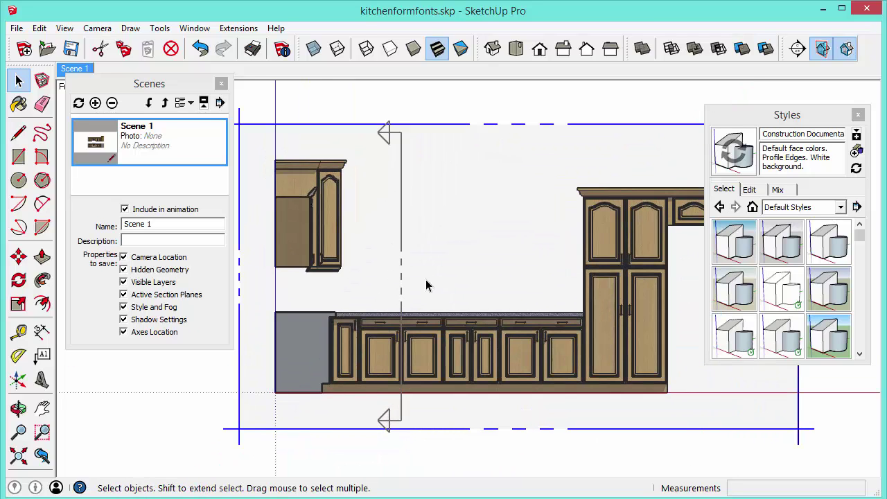
scroll(367, 287, "down", 2)
scroll(596, 299, "up", 2)
scroll(566, 293, "down", 2)
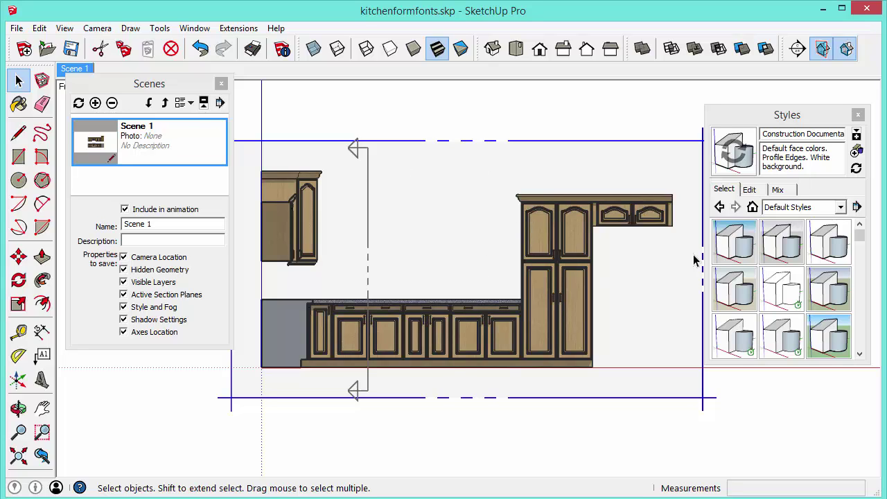
left_click(837, 251)
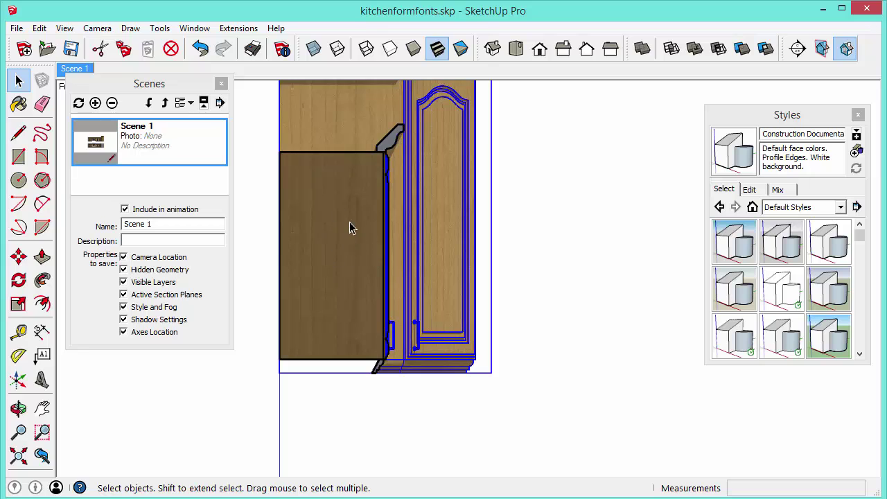
Step: Deselect the corner wall cabinet and add a new scene framing the whole tall-cabinet wall elevation
scroll(339, 343, "down", 1)
scroll(339, 343, "down", 1)
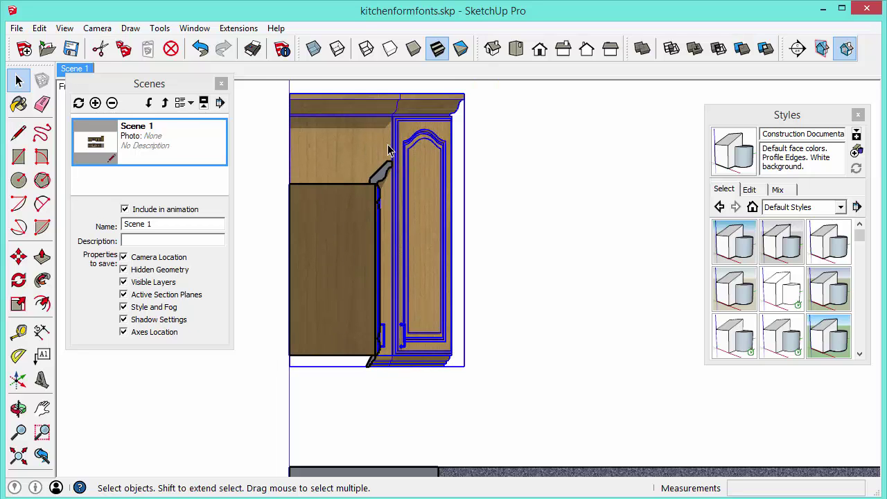
scroll(342, 194, "down", 5)
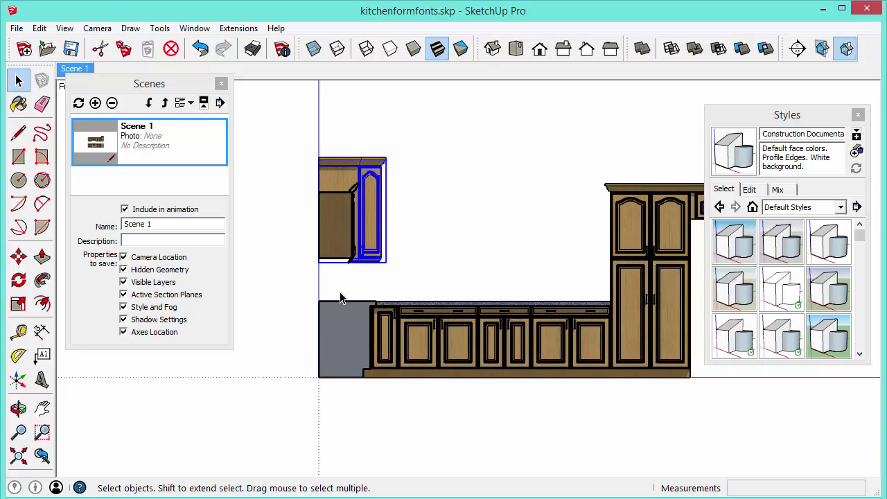
scroll(294, 332, "down", 2)
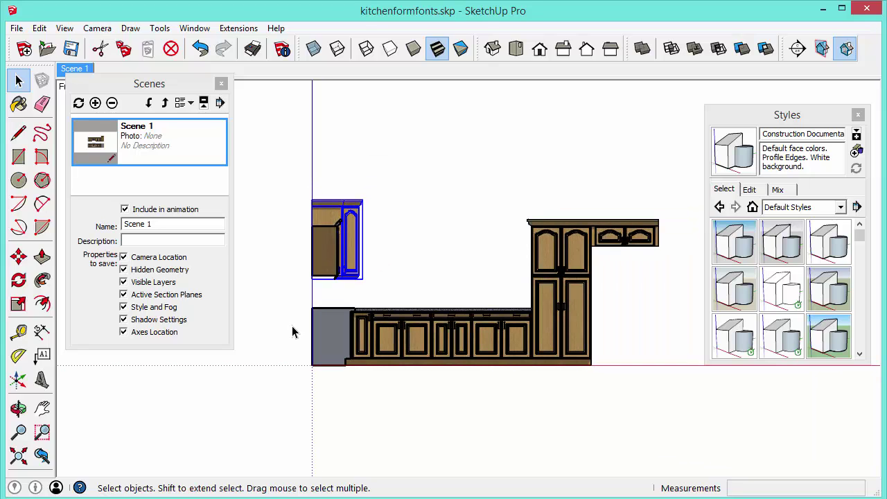
scroll(328, 333, "down", 1)
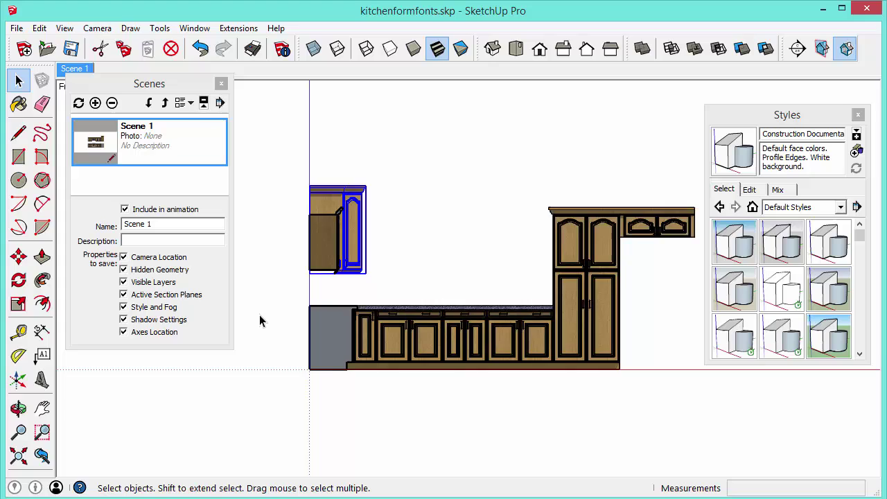
left_click(421, 227)
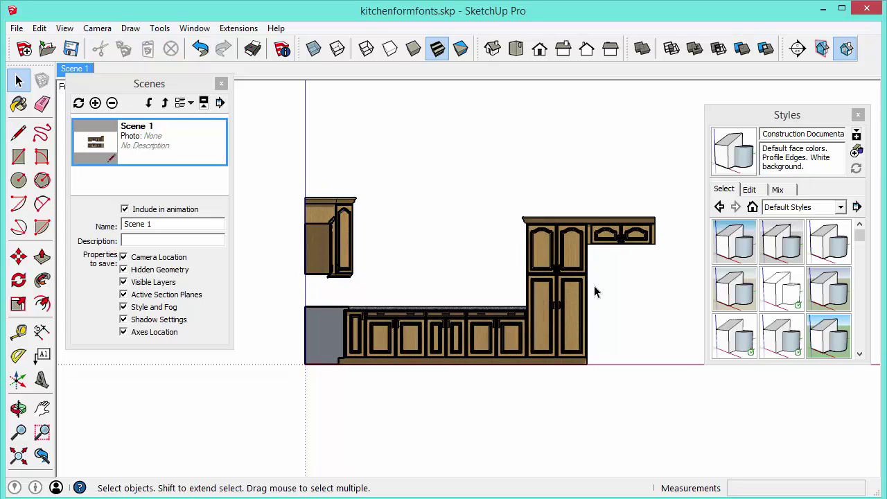
left_click(96, 103)
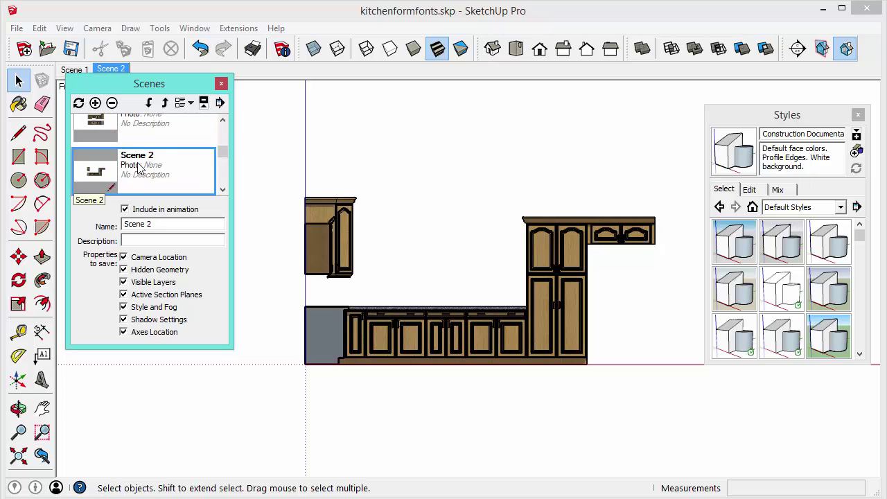
Step: Switch between Scene 1 and Scene 2 to compare the two saved section elevations
left_click(156, 129)
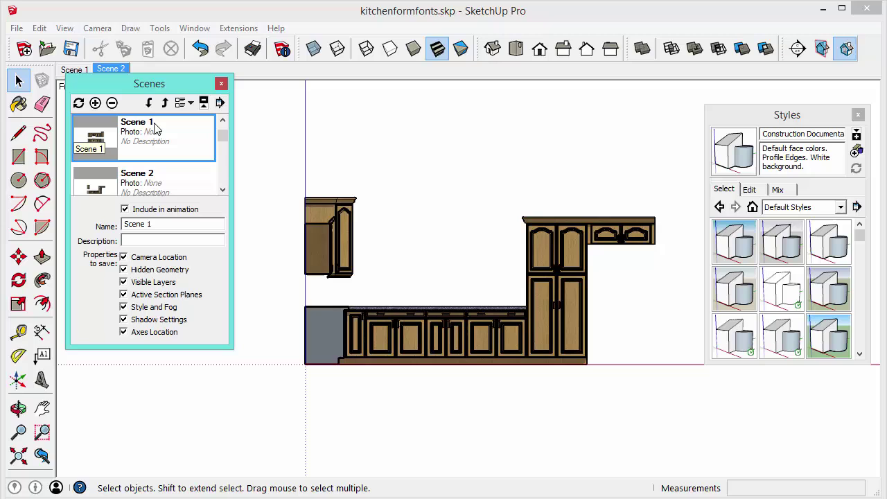
double_click(156, 129)
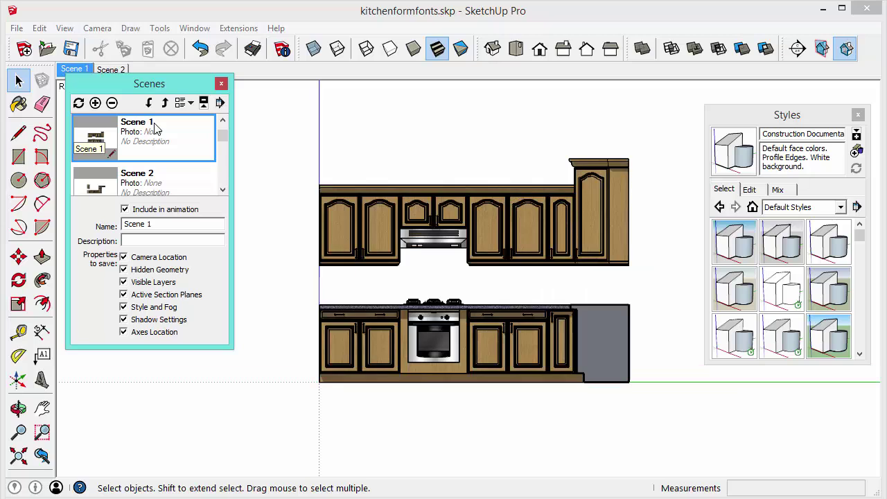
double_click(144, 180)
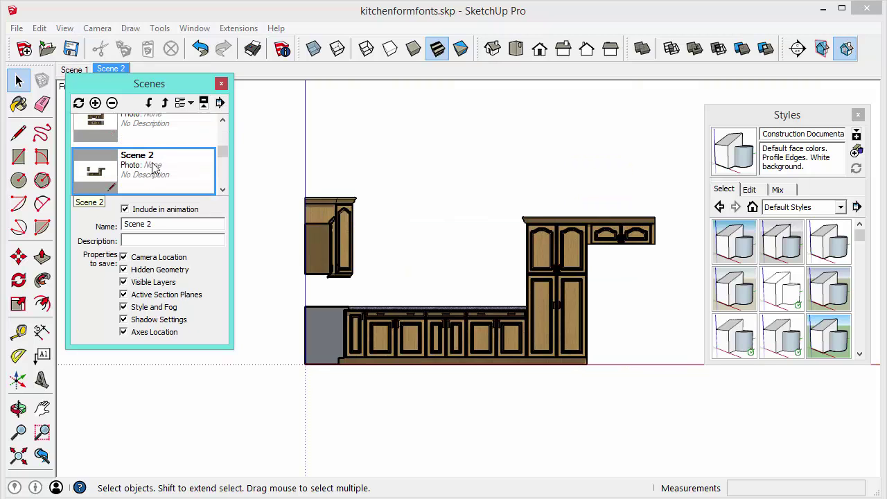
double_click(152, 129)
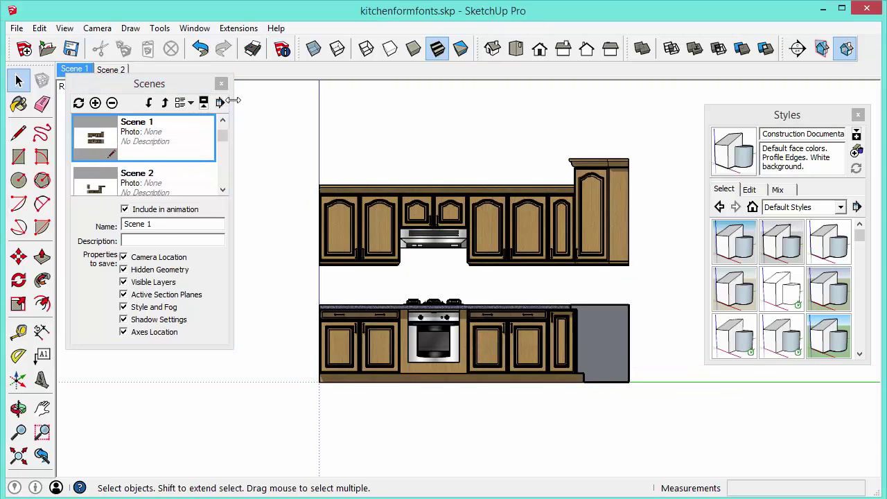
Step: Enable scene transitions in the model's animation settings
left_click(196, 29)
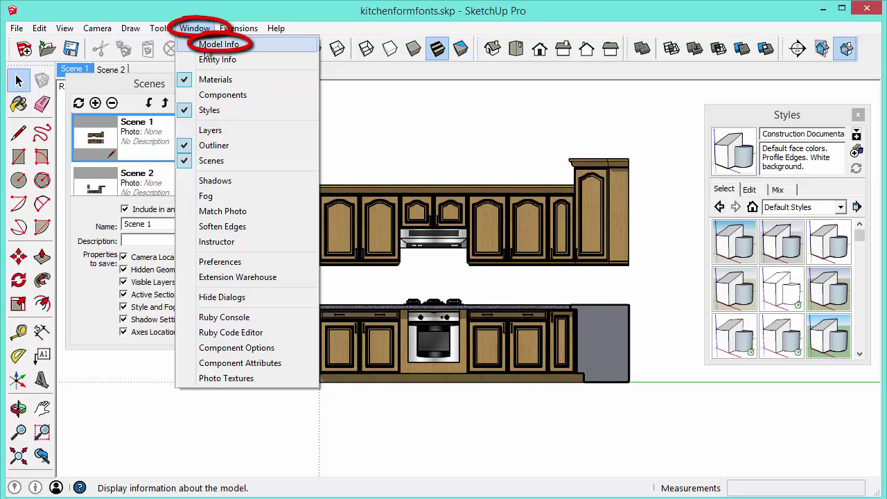
left_click(207, 49)
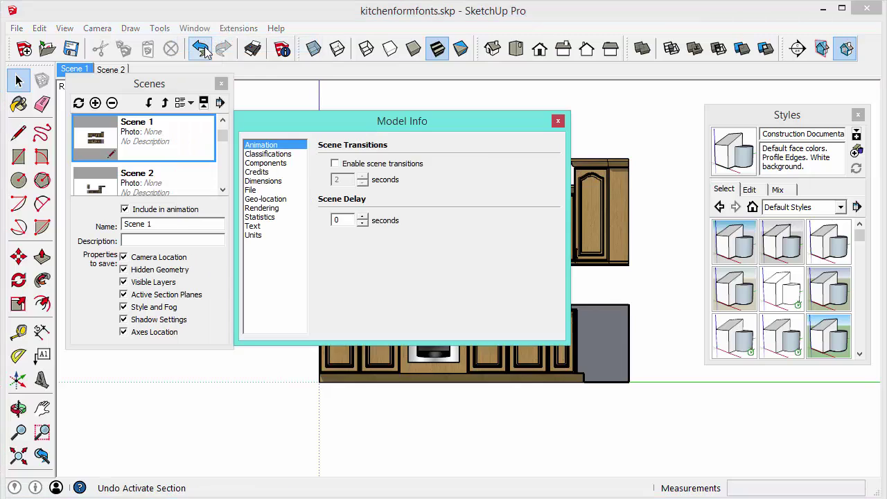
left_click(336, 164)
left_click(558, 120)
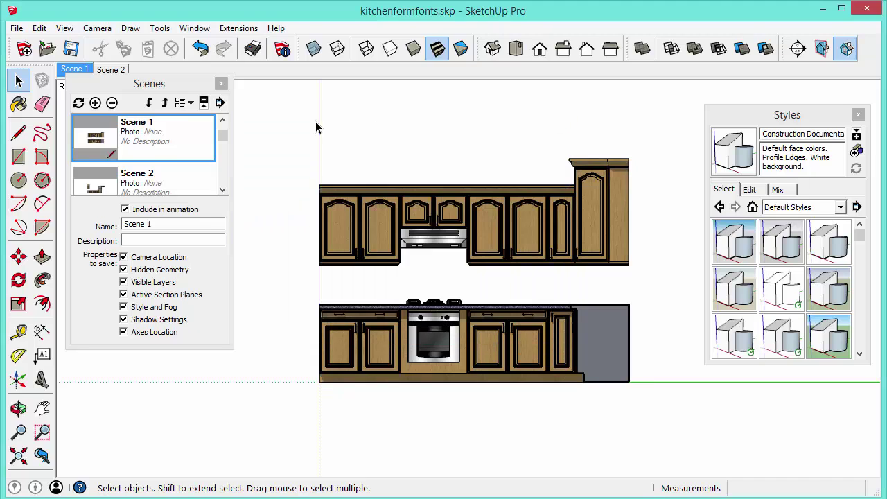
Step: Play the animated transitions between Scene 2 and Scene 1 in both directions
double_click(150, 179)
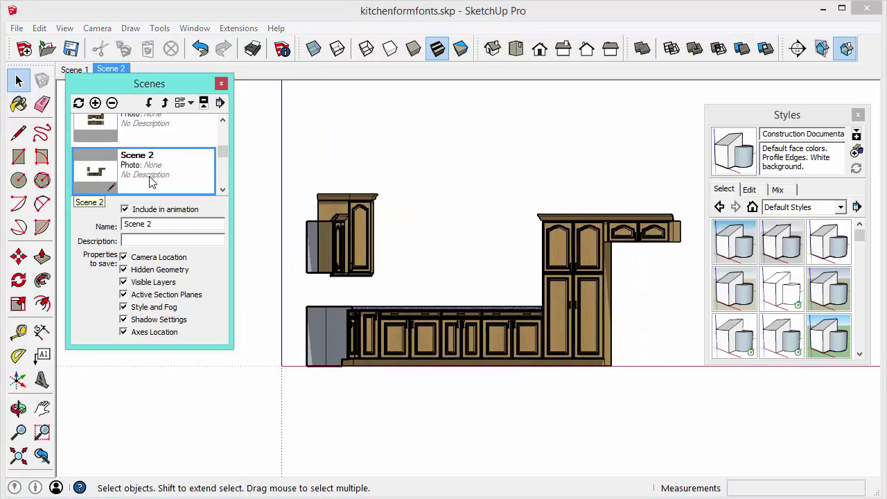
double_click(159, 135)
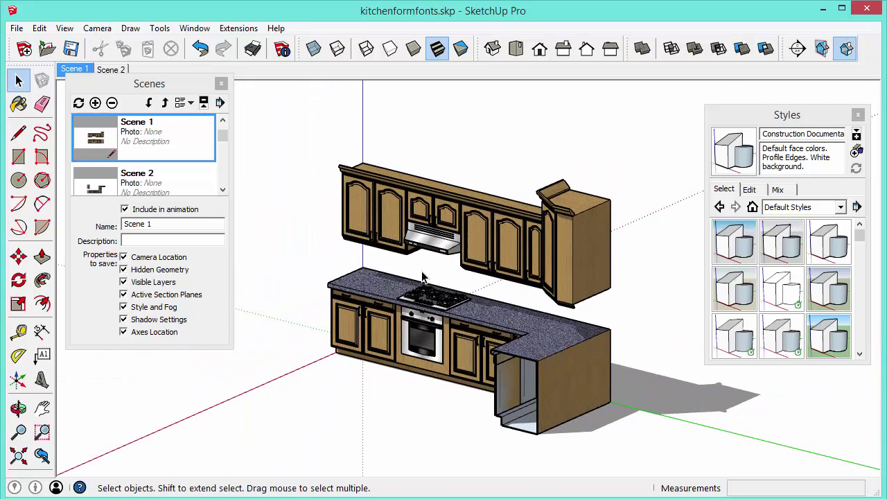
double_click(124, 195)
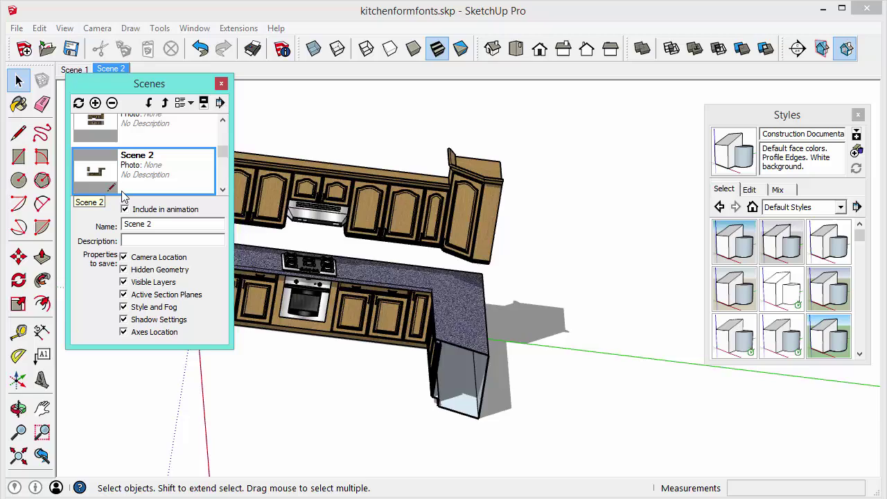
Step: Disable scene transitions in the model's animation settings
left_click(195, 28)
left_click(228, 39)
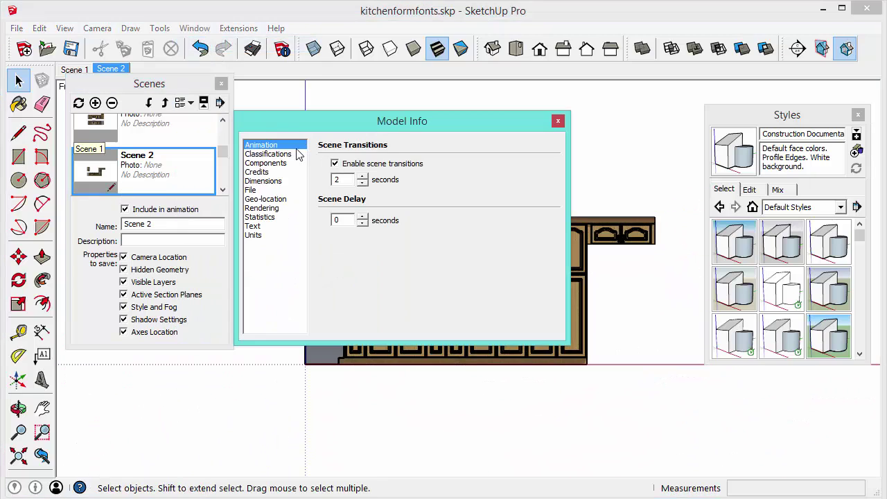
left_click(335, 163)
left_click(558, 122)
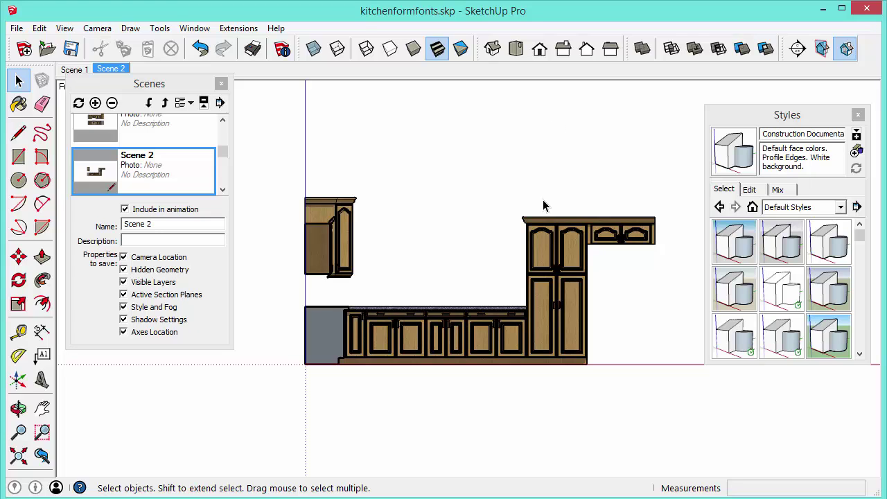
Step: Turn the display of the section planes on and back off in the Scene 2 elevation
scroll(480, 308, "up", 2)
scroll(480, 310, "down", 1)
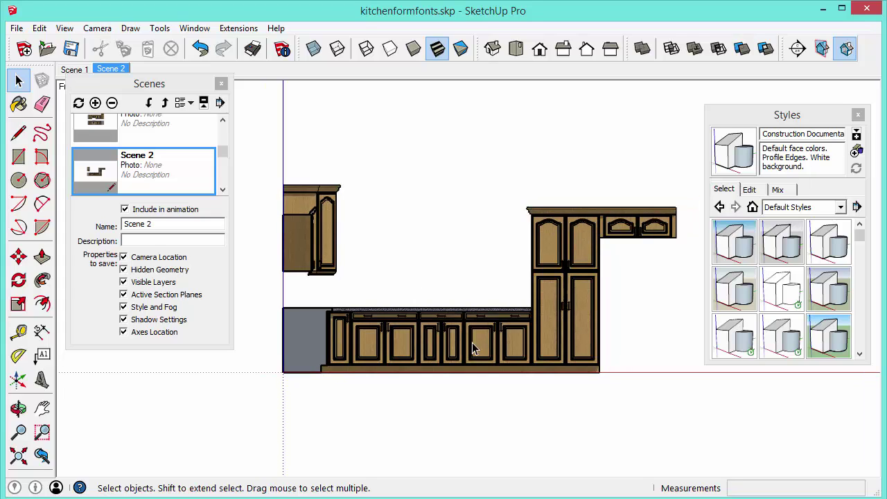
left_click(821, 50)
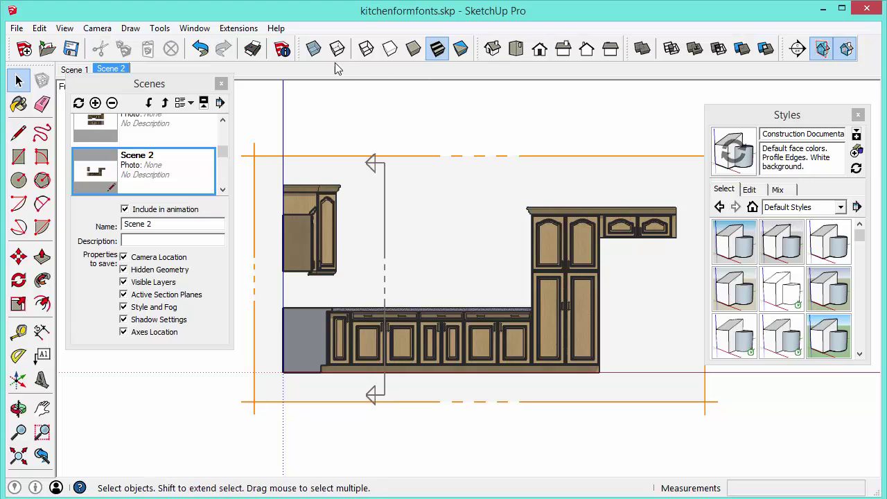
left_click(746, 151)
left_click(822, 48)
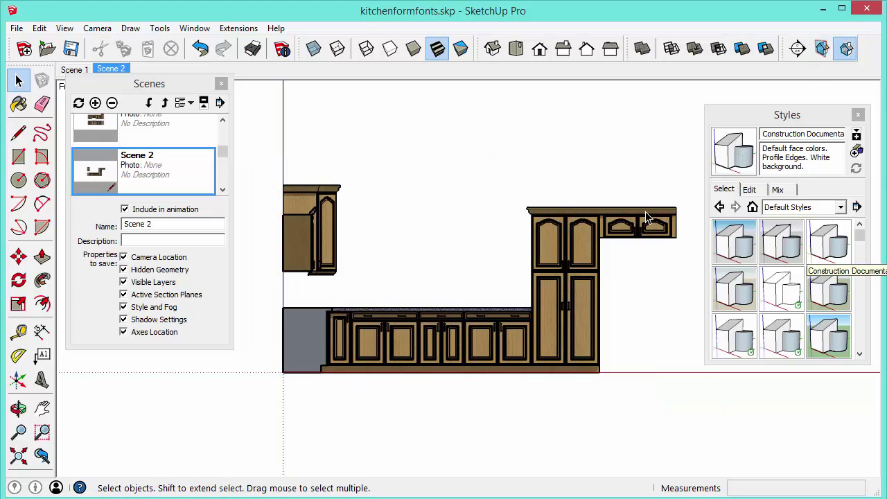
Step: Show the section planes, select the active one, and alternate between Scene 1 and Scene 2 to compare their active cuts
left_click(822, 49)
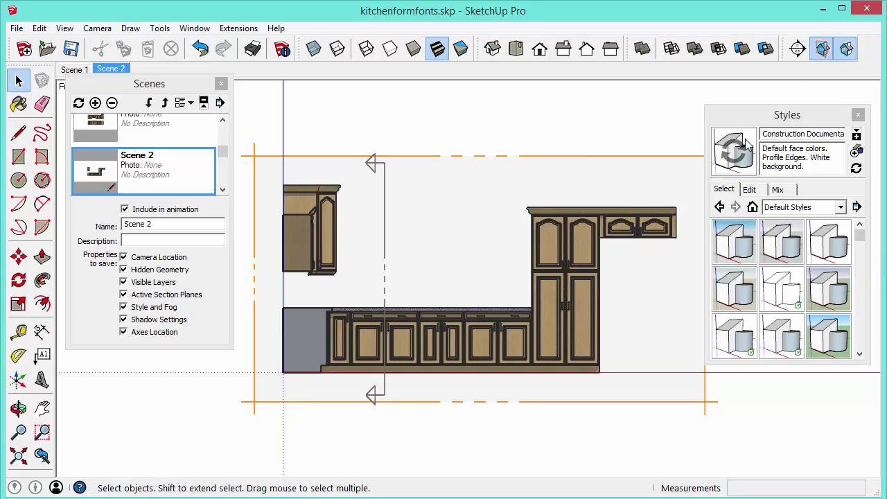
left_click(384, 181)
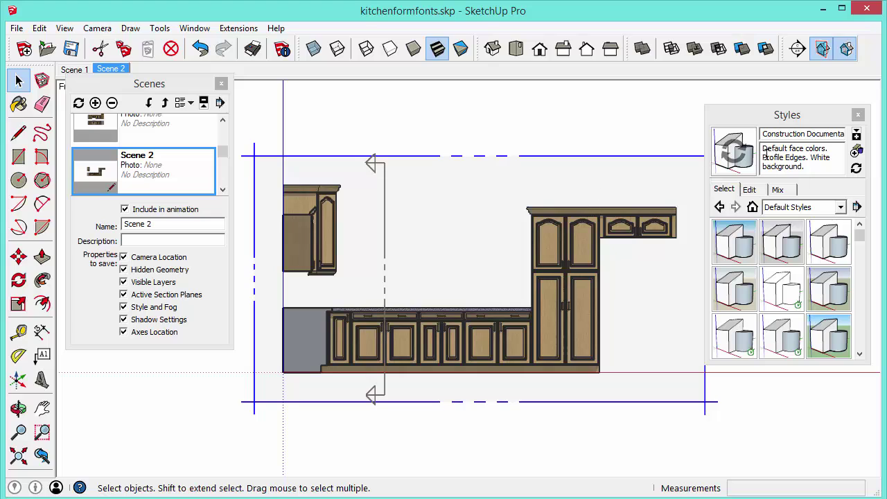
left_click(165, 133)
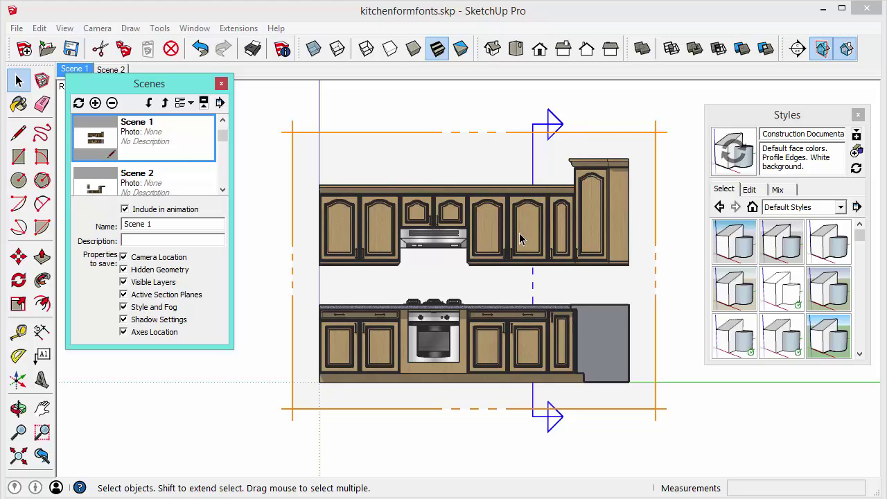
left_click(157, 179)
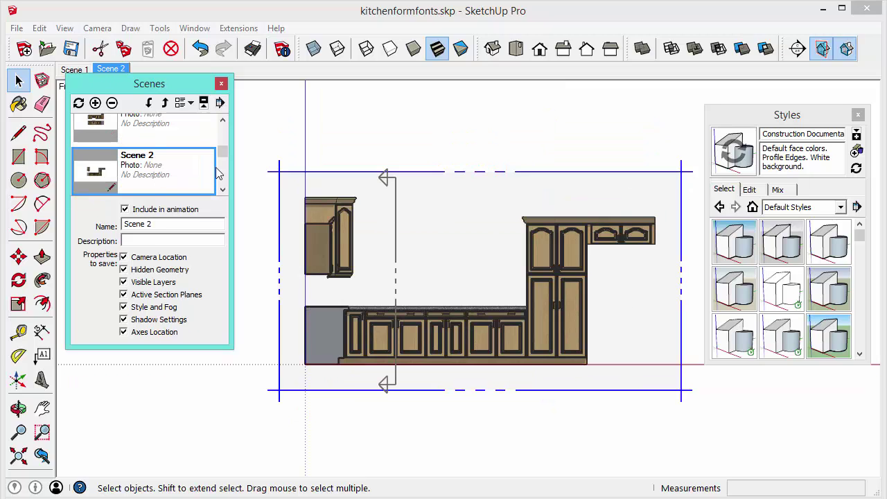
left_click(186, 128)
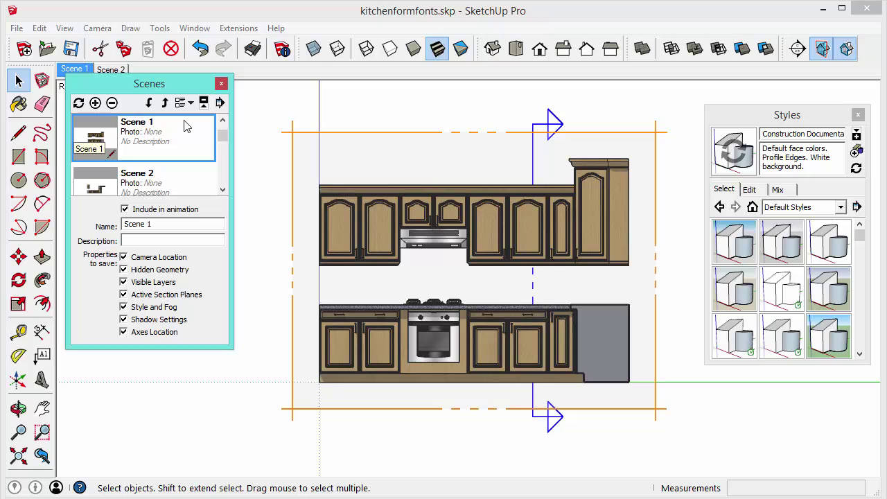
left_click(176, 178)
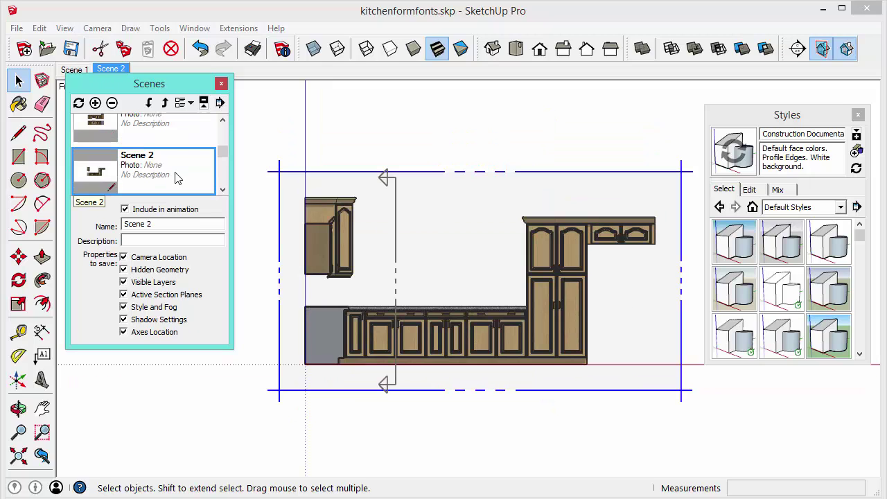
left_click(152, 128)
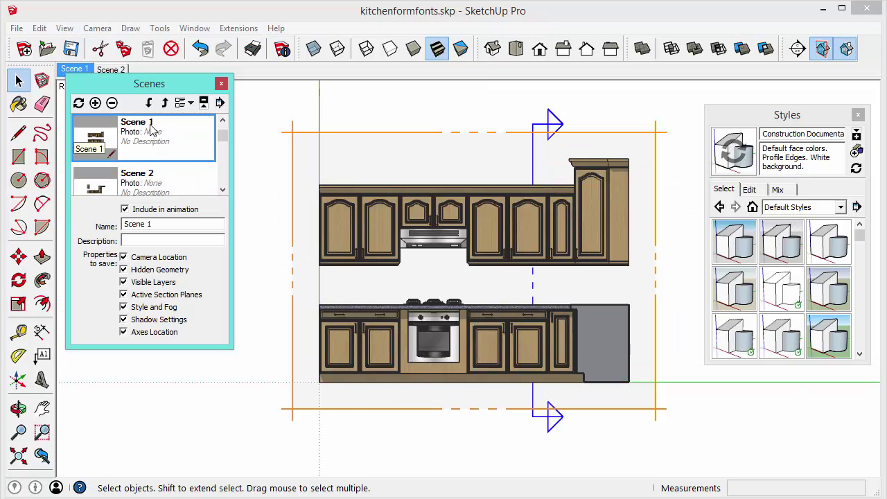
left_click(143, 178)
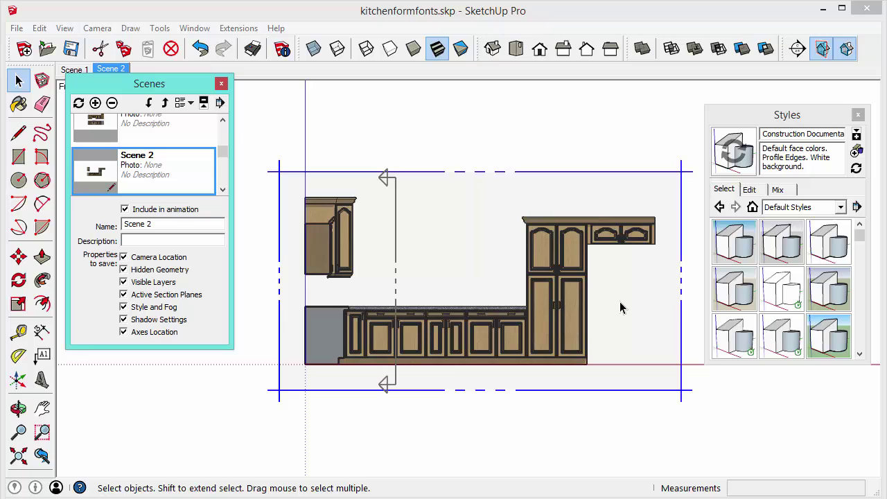
Step: Try the Architectural Design Style on Scene 2 and return to the Construction Documentation Style with the section planes hidden
left_click(780, 253)
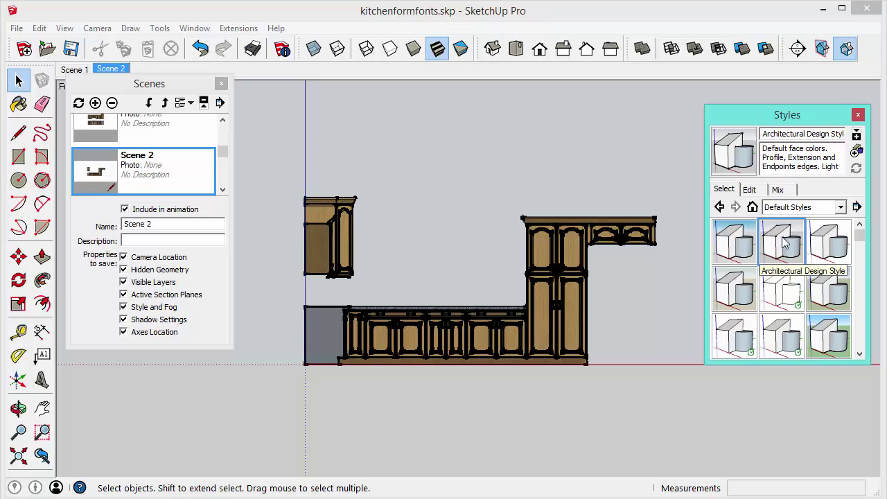
left_click(816, 250)
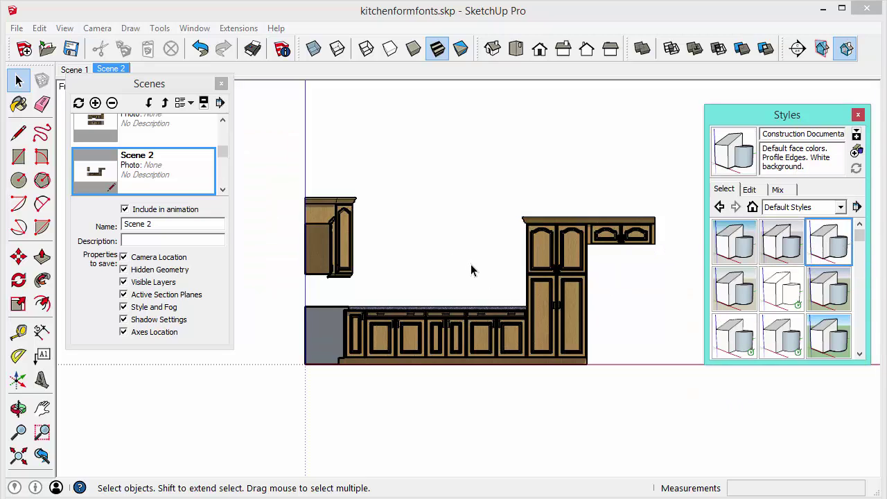
Step: Switch back and forth between Scene 1 and Scene 2 to compare the two kitchen wall elevations, finishing on Scene 1
left_click(174, 133)
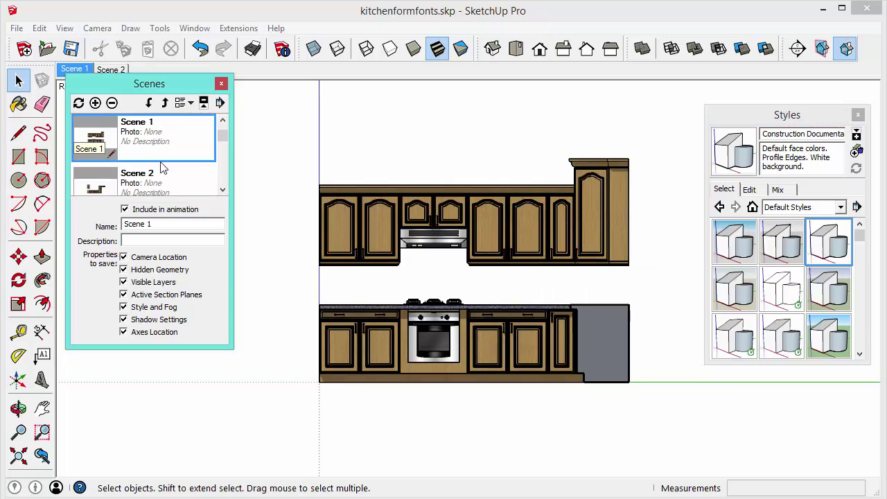
left_click(156, 185)
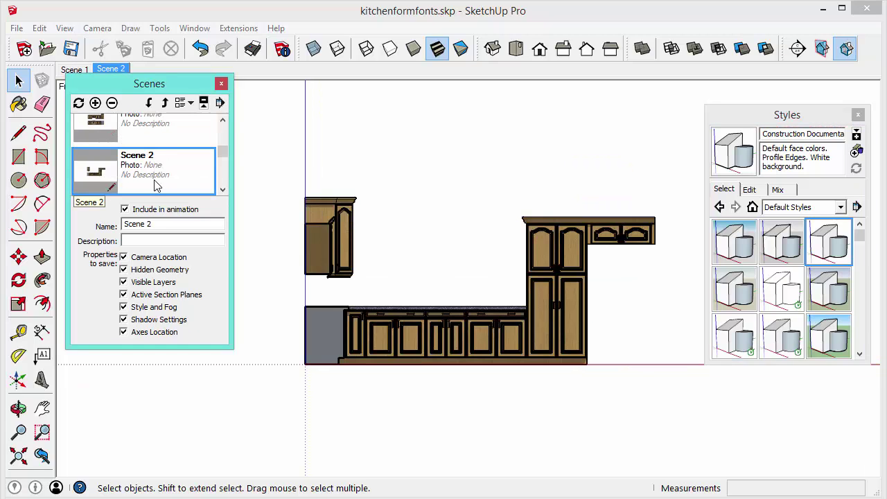
left_click(154, 135)
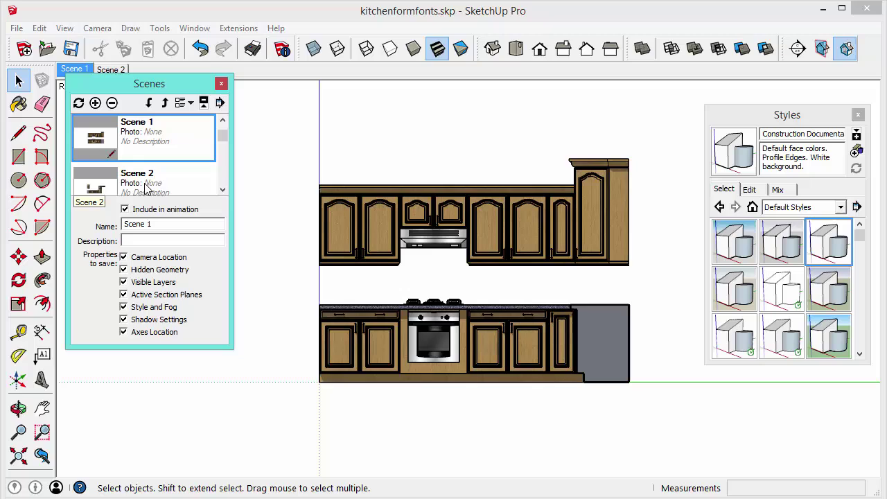
left_click(146, 187)
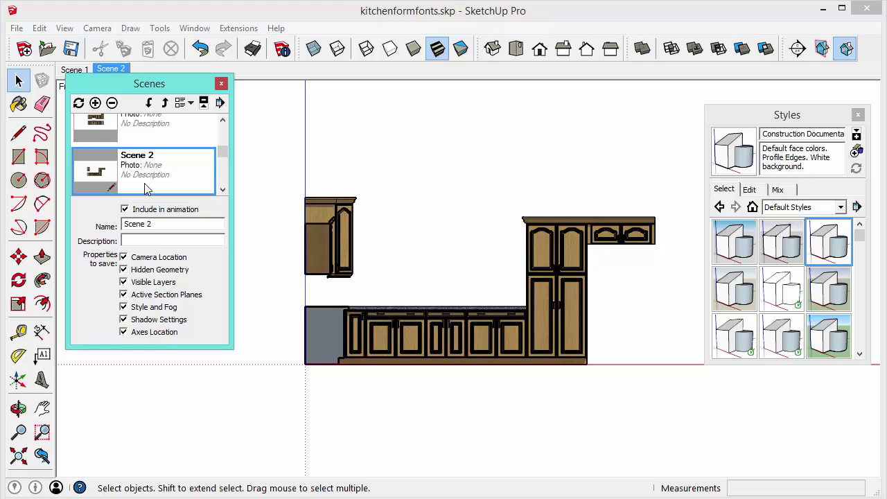
left_click(165, 134)
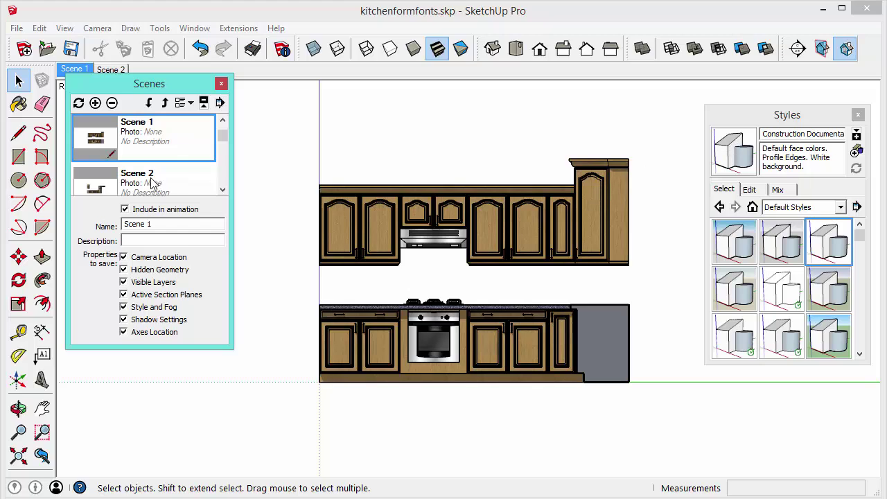
left_click(633, 294)
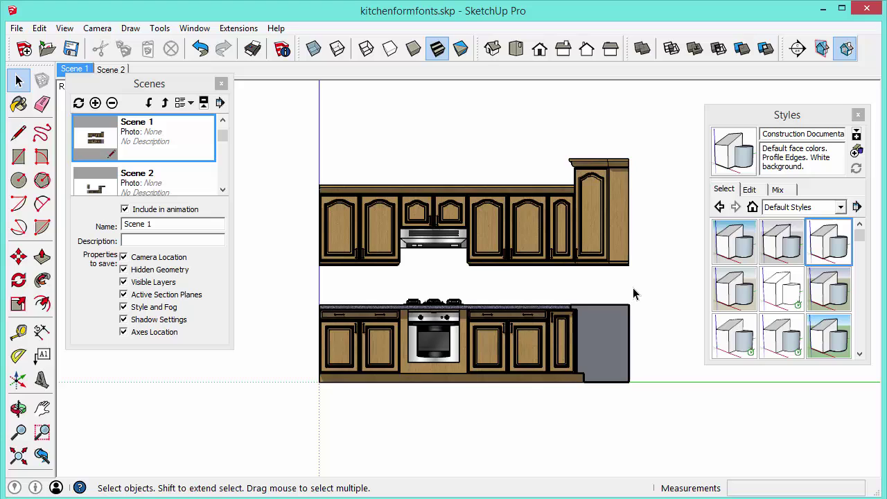